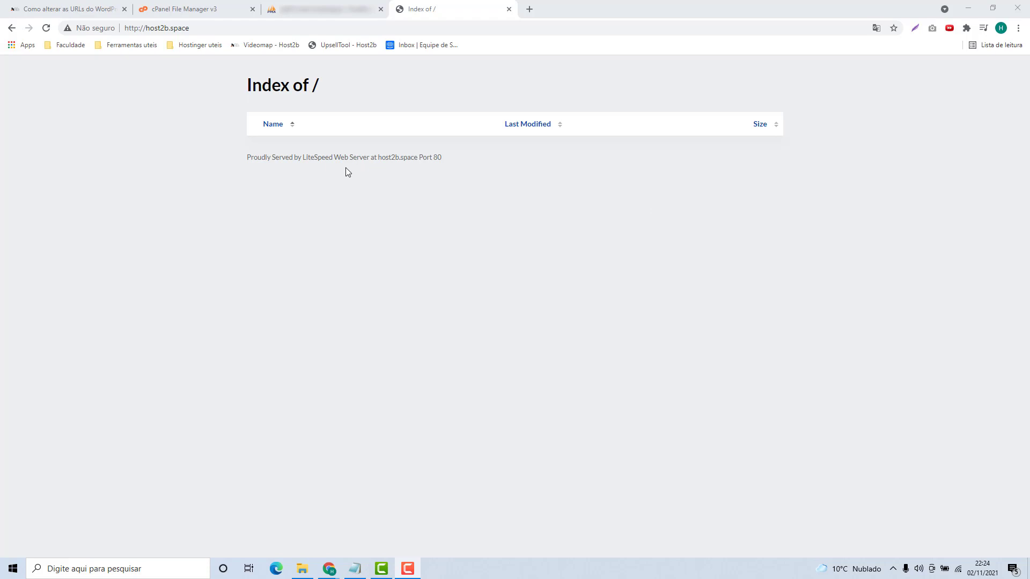
Review the hosting file manager, the blogdopq_wp database in phpMyAdmin and the database access details noted in Notepad.
click(223, 11)
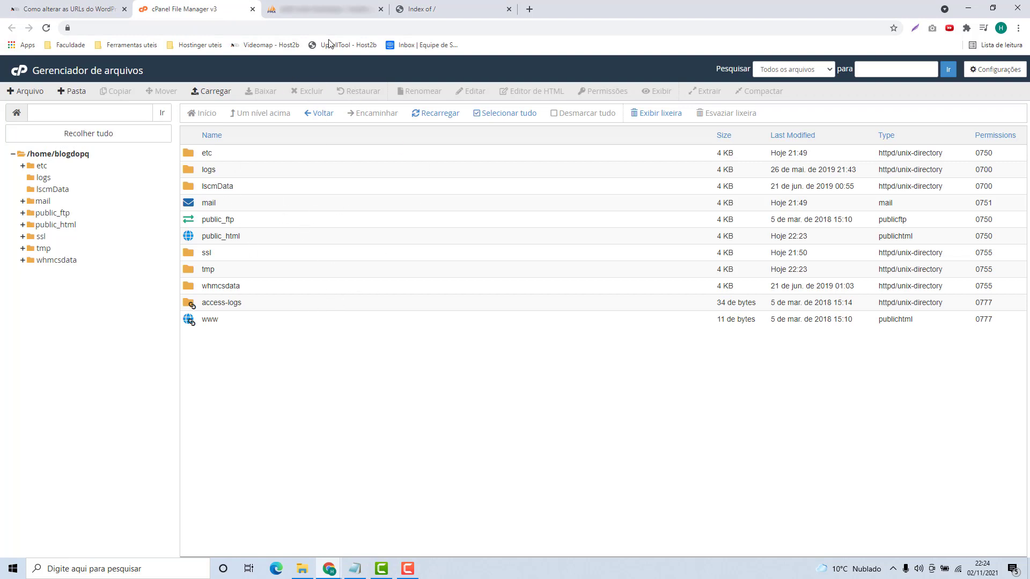
click(333, 9)
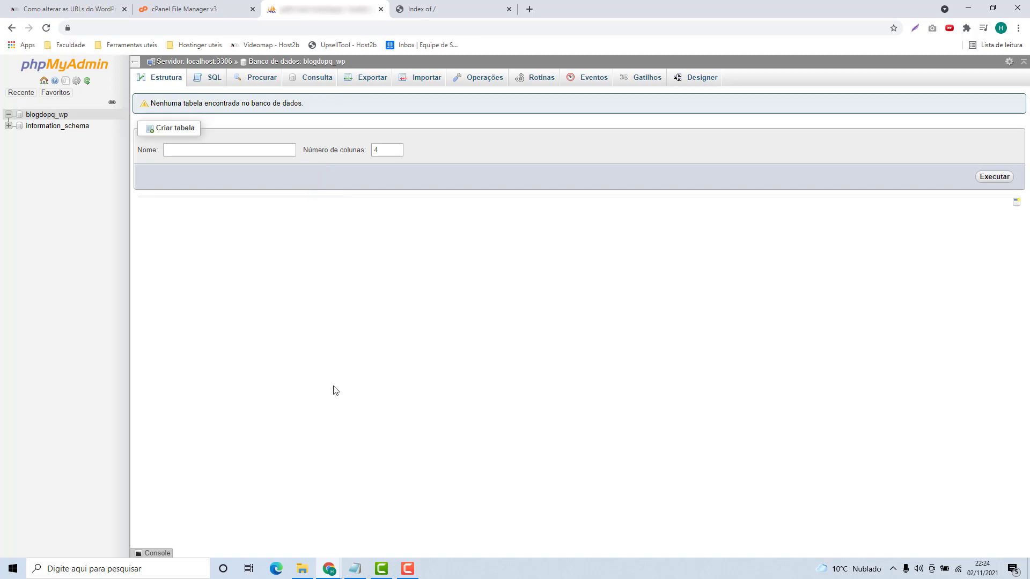
mouse_move(362, 563)
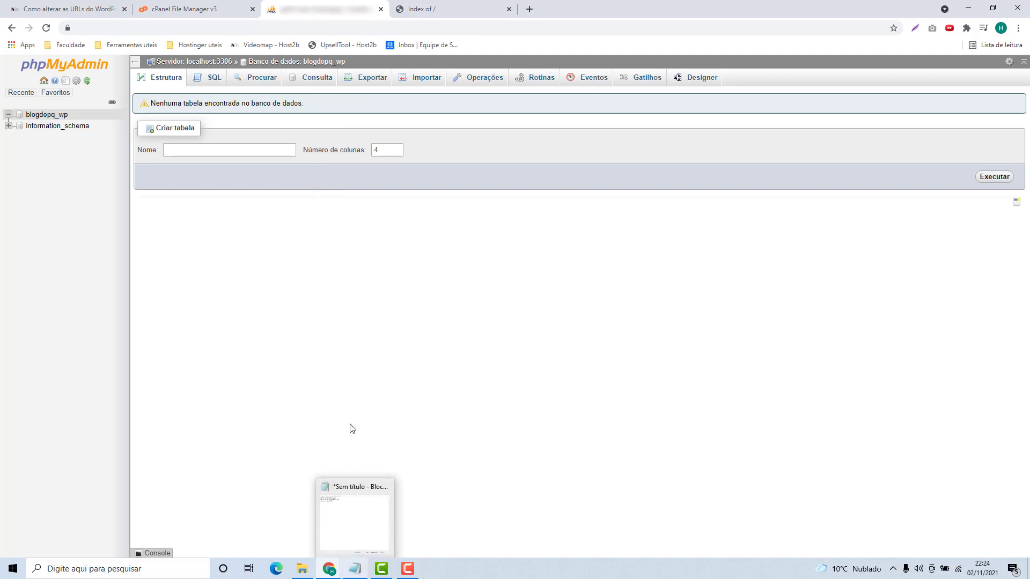
click(345, 510)
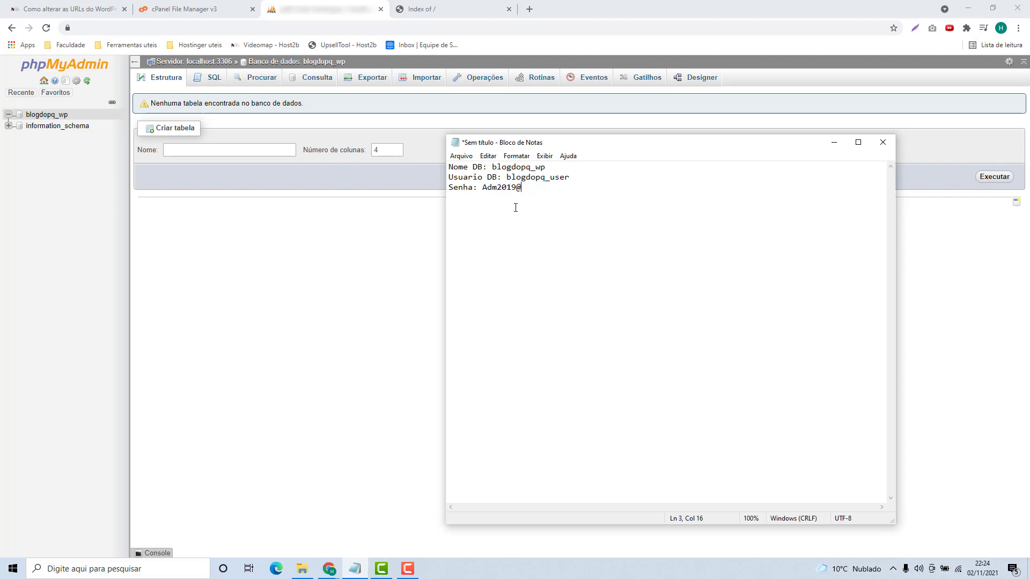
key(shift+Home)
key(shift+Up)
key(shift+Up)
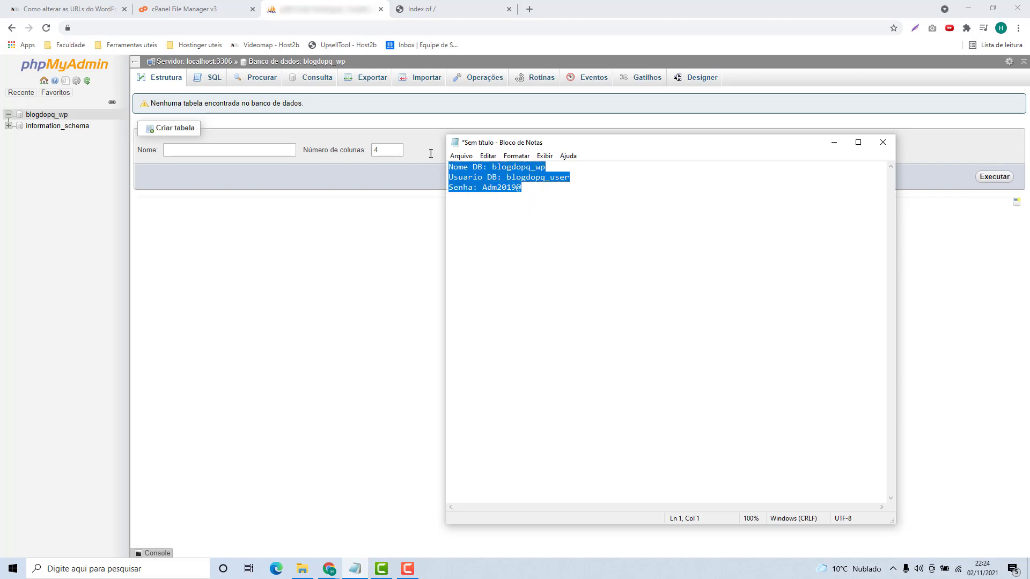
click(529, 237)
click(345, 269)
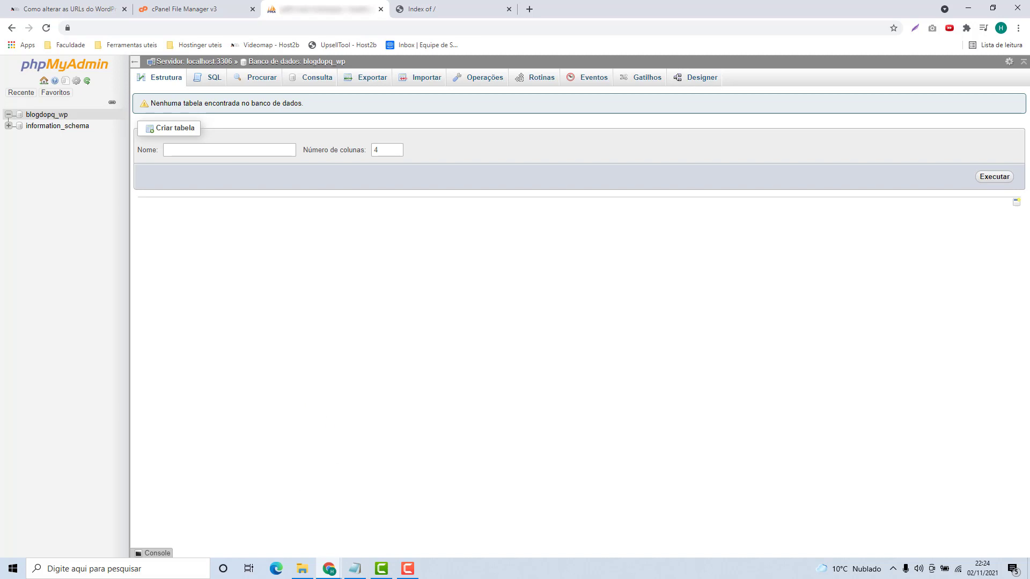
Open the XAMPP Control Panel and start the Apache and MySQL modules.
click(165, 570)
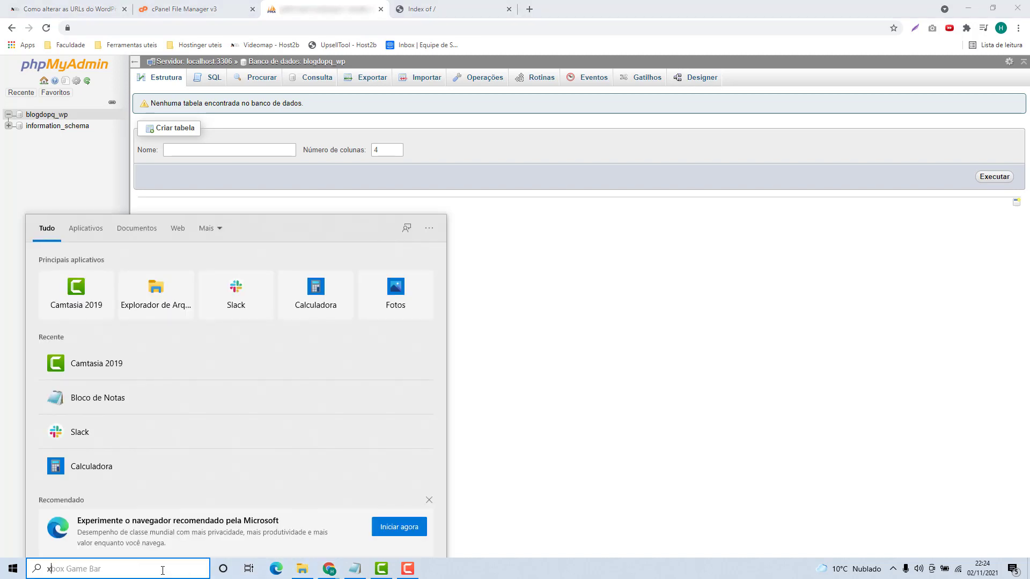
text(xampp)
key(Return)
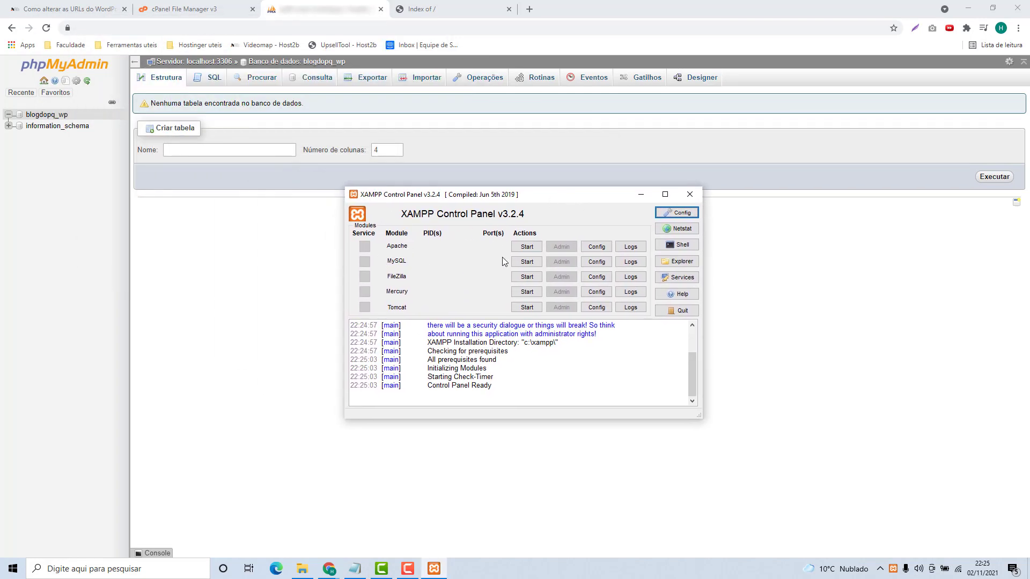
click(526, 247)
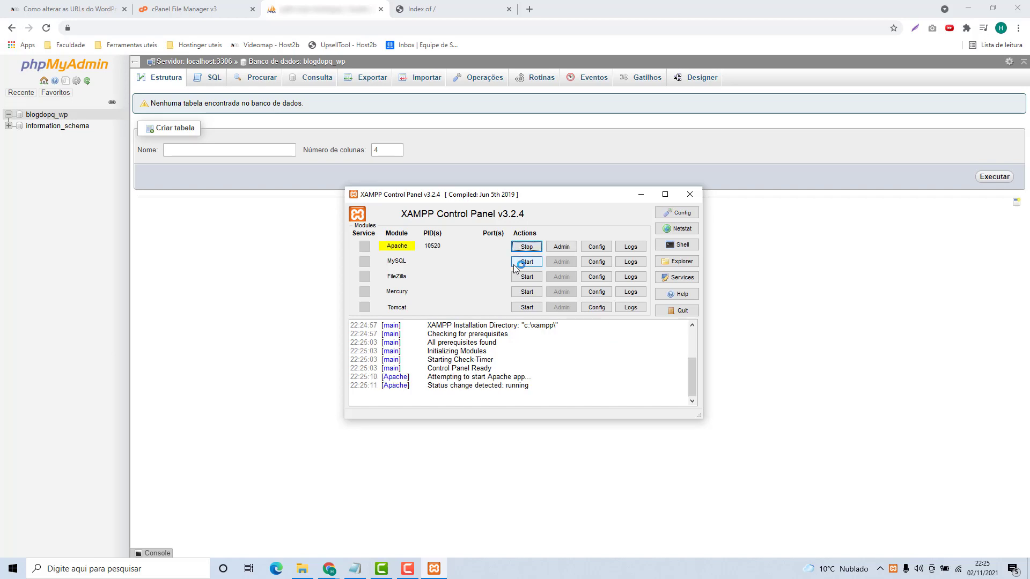
click(526, 261)
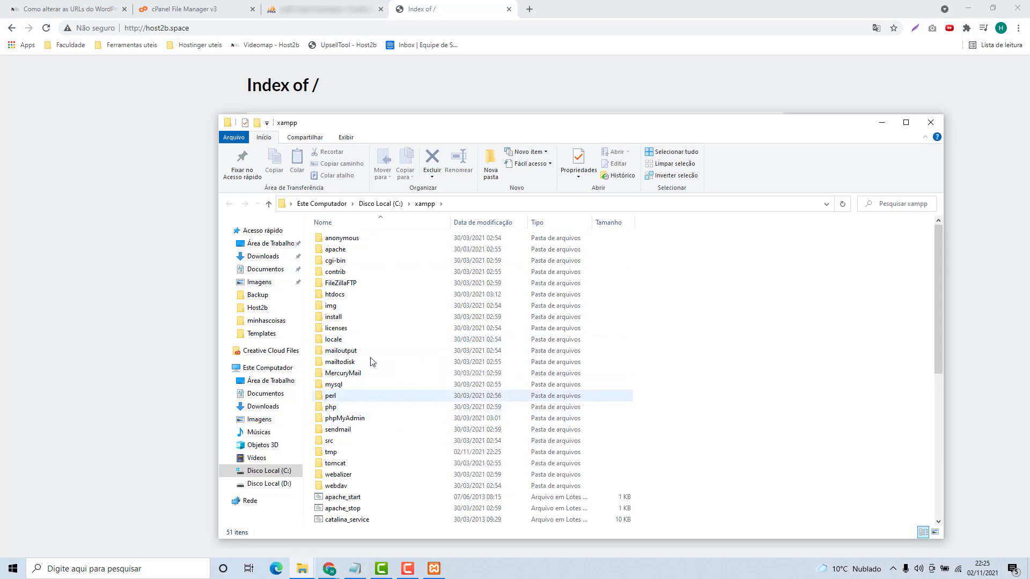
Browse in File Explorer to the local WordPress site folder C:\xampp\htdocs\wp.
click(257, 243)
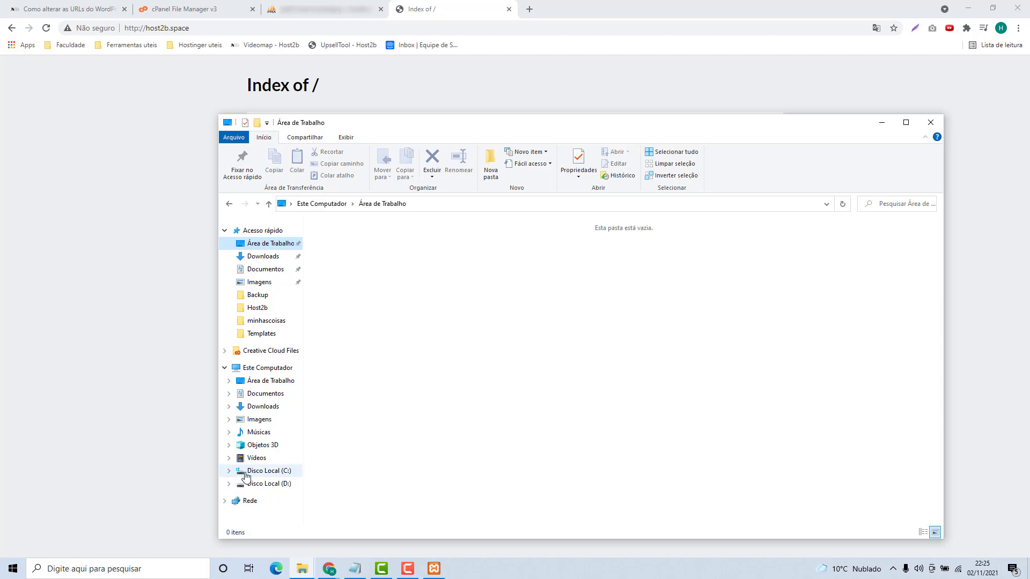
click(268, 472)
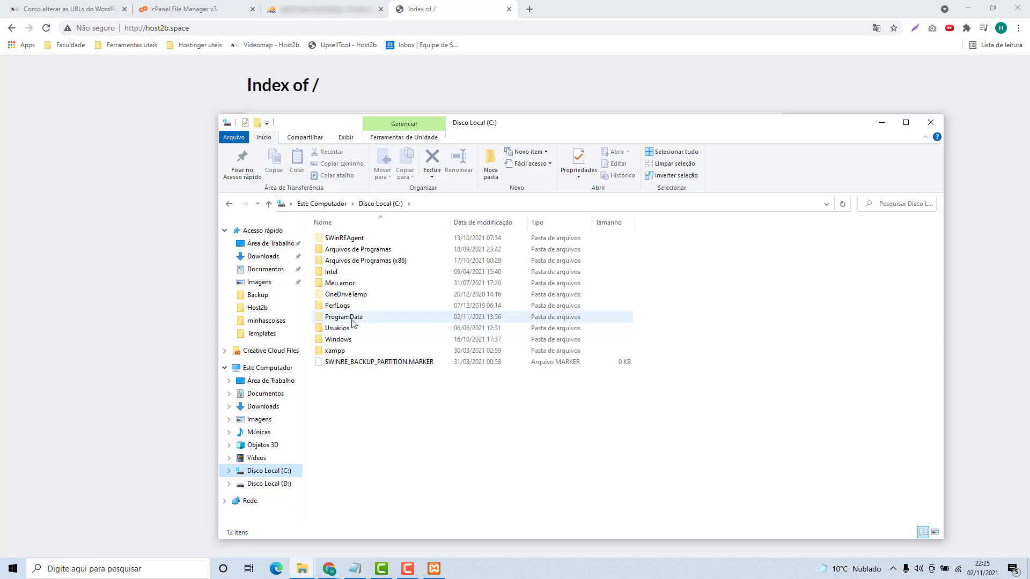
double_click(335, 352)
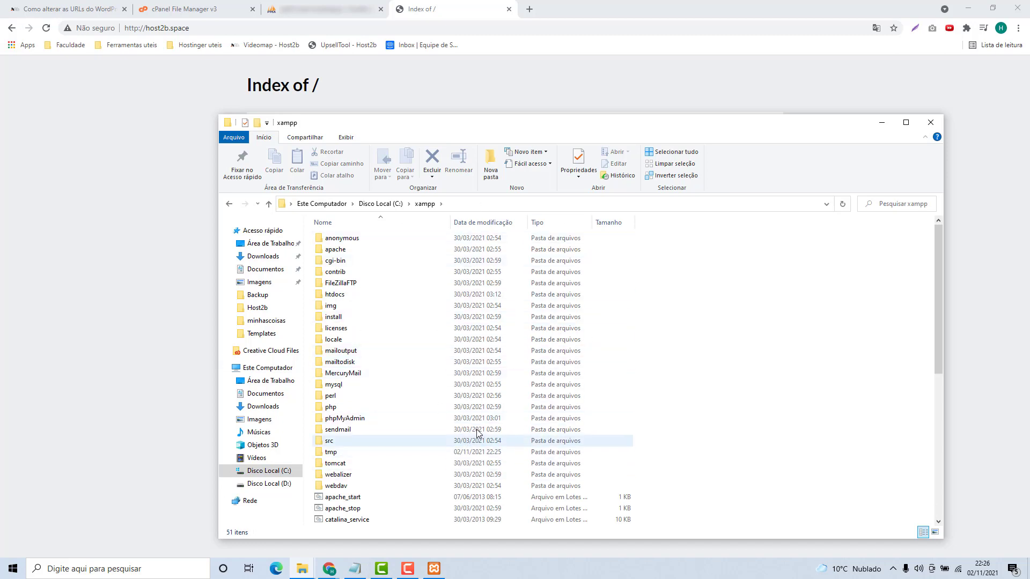
double_click(337, 299)
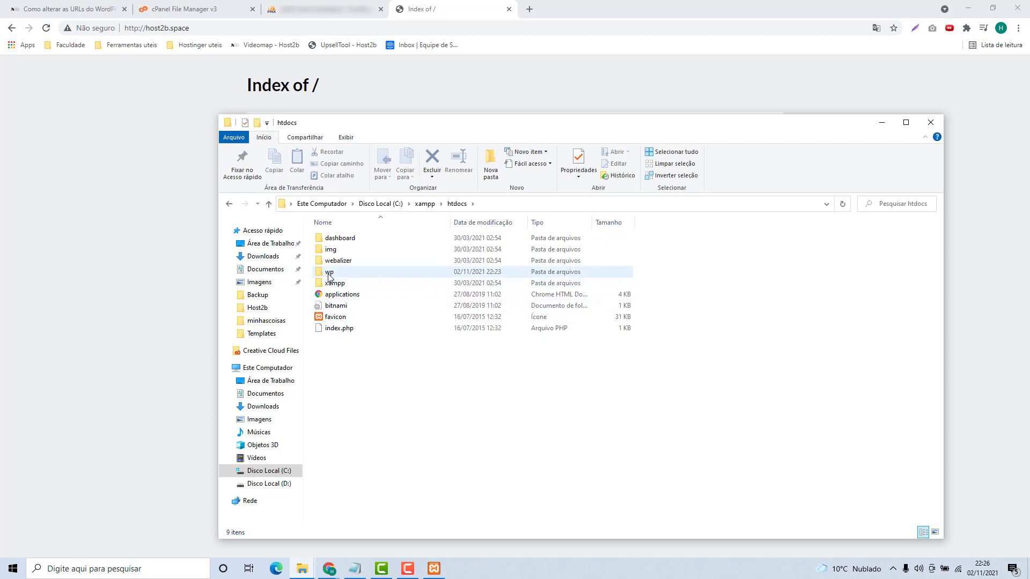
mouse_move(329, 275)
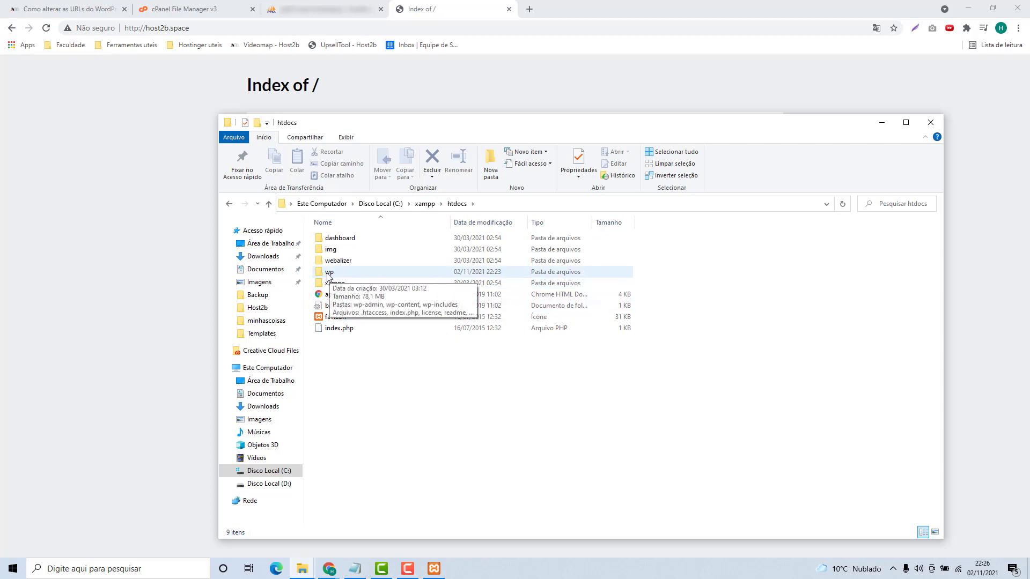
double_click(338, 277)
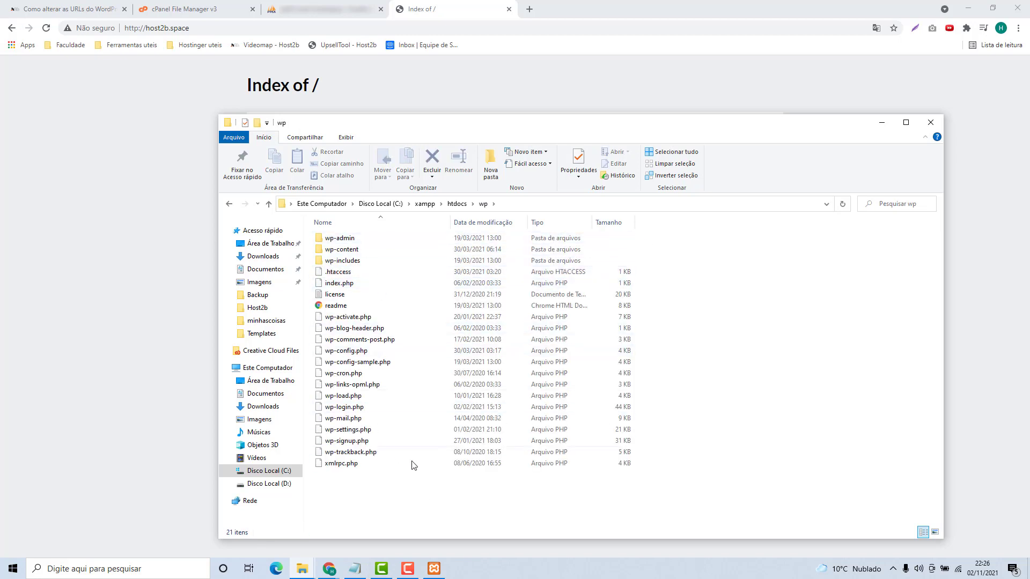
Compress all files and folders inside the wp folder into a ZIP archive named wp.zip.
drag(429, 486, 359, 123)
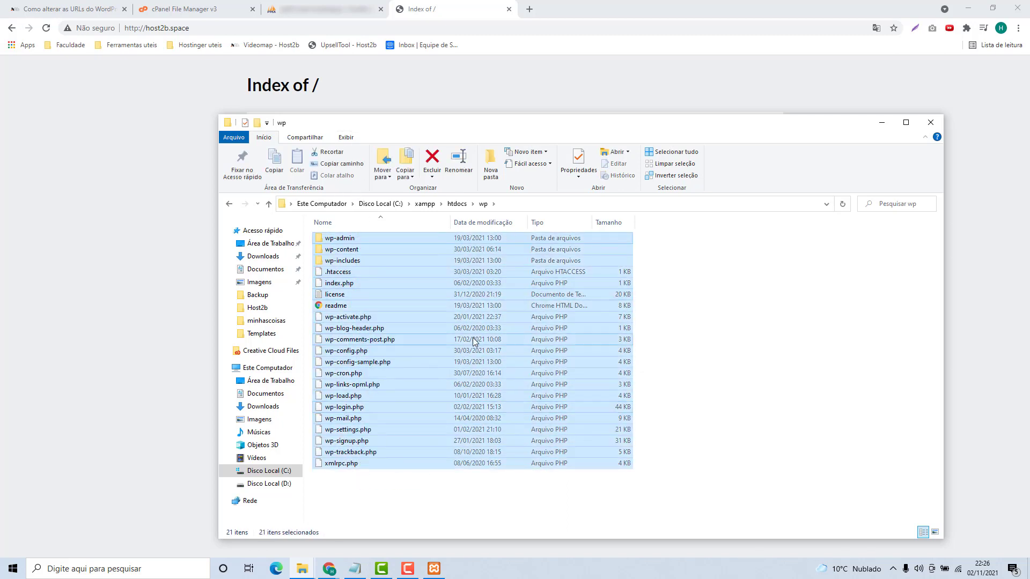
click(407, 487)
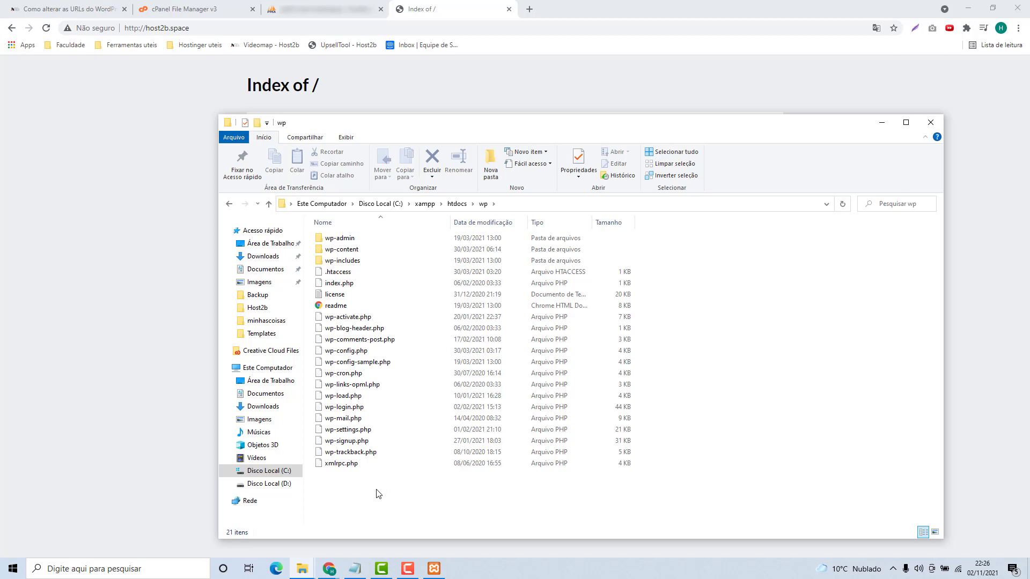
drag(379, 493, 360, 229)
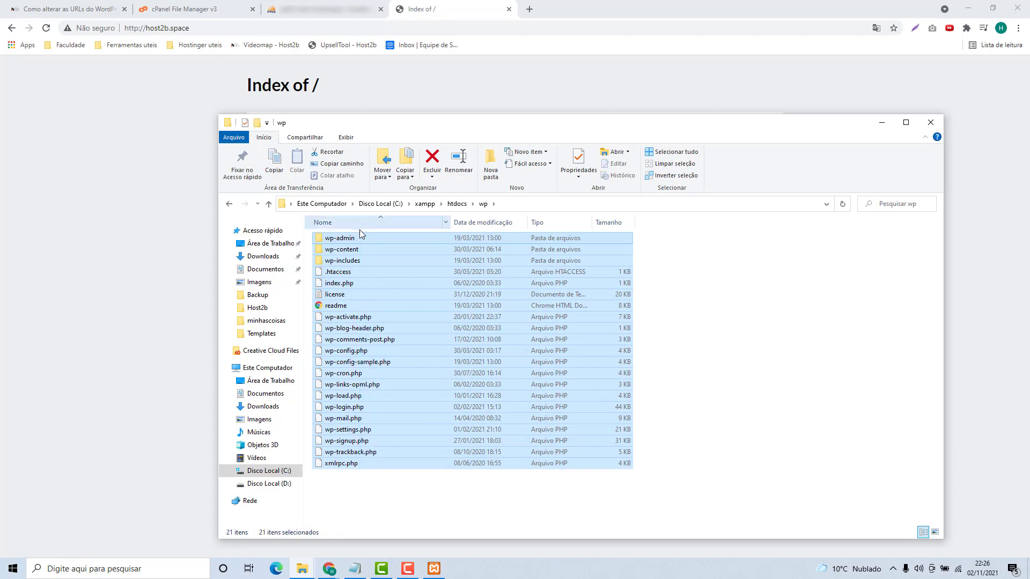
right_click(355, 240)
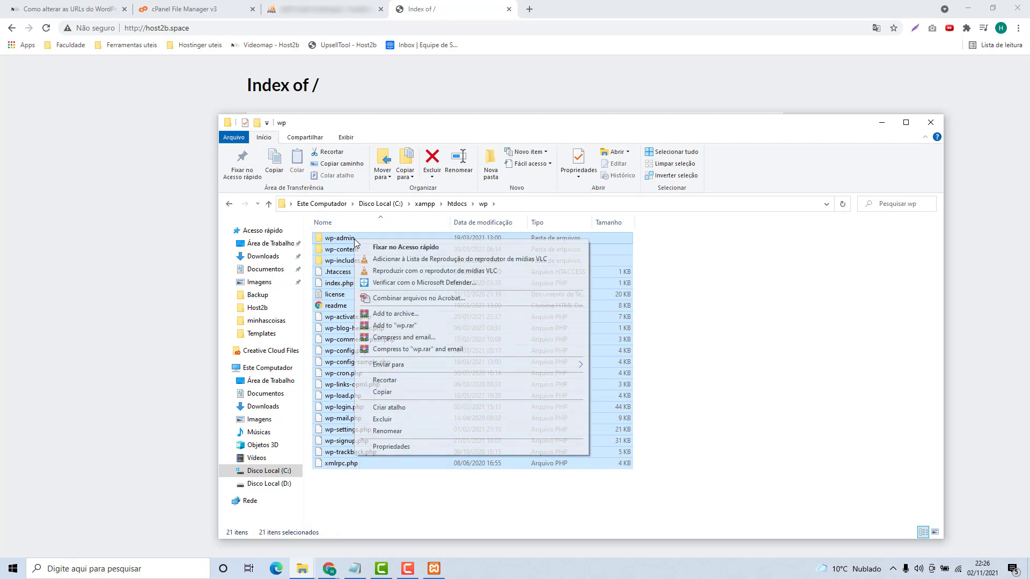
click(384, 315)
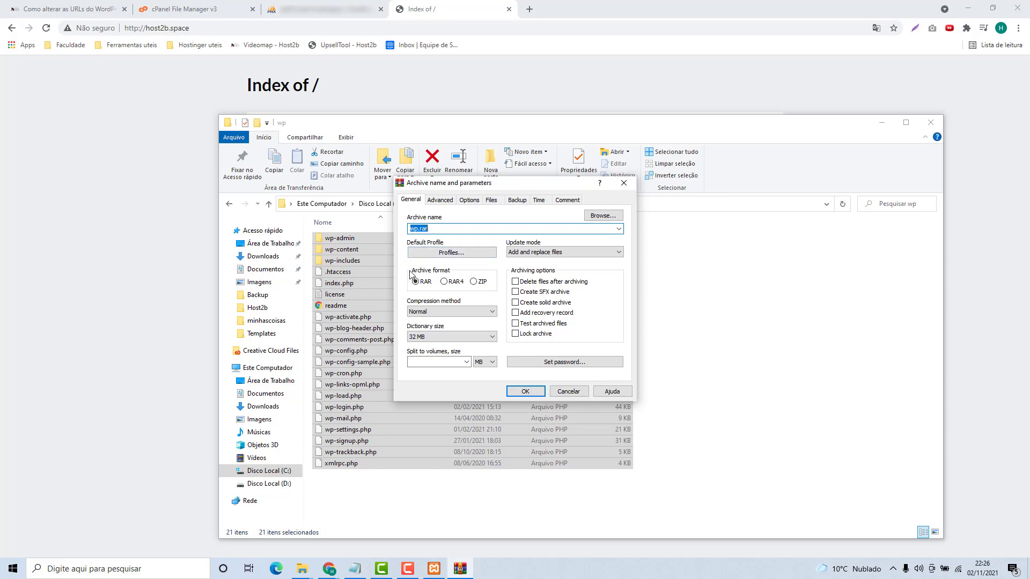
click(475, 282)
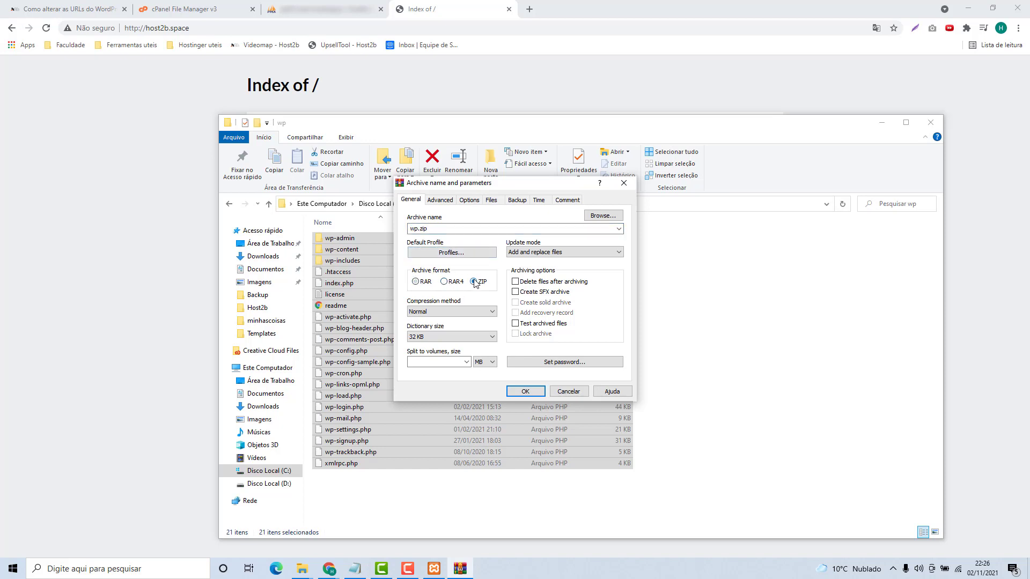
click(511, 393)
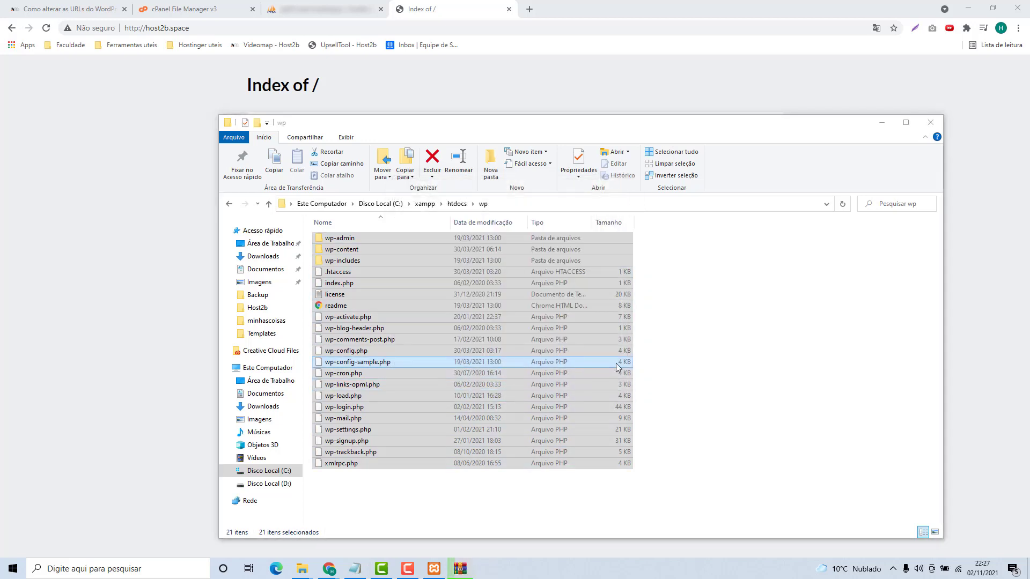
click(663, 374)
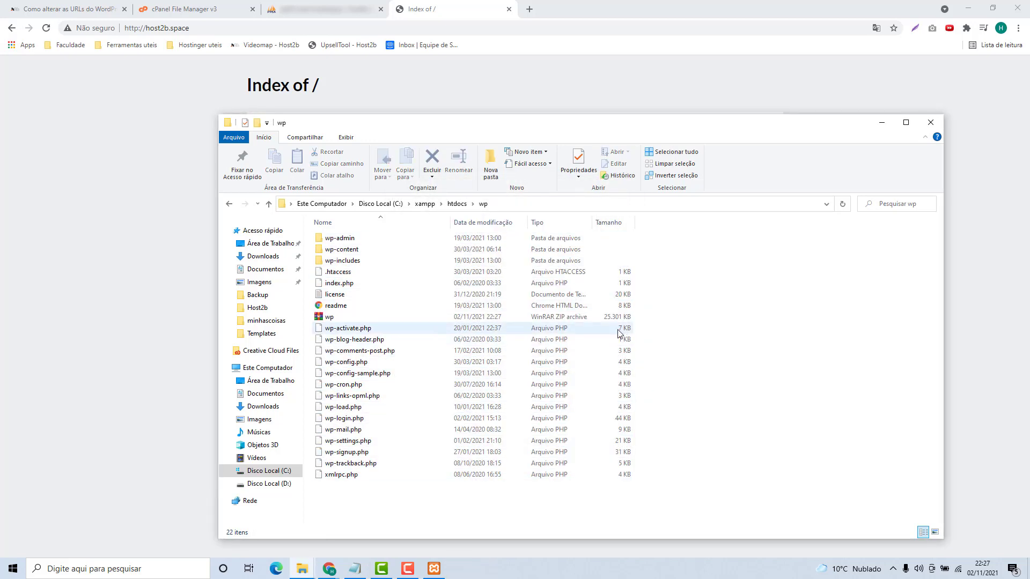
click(339, 317)
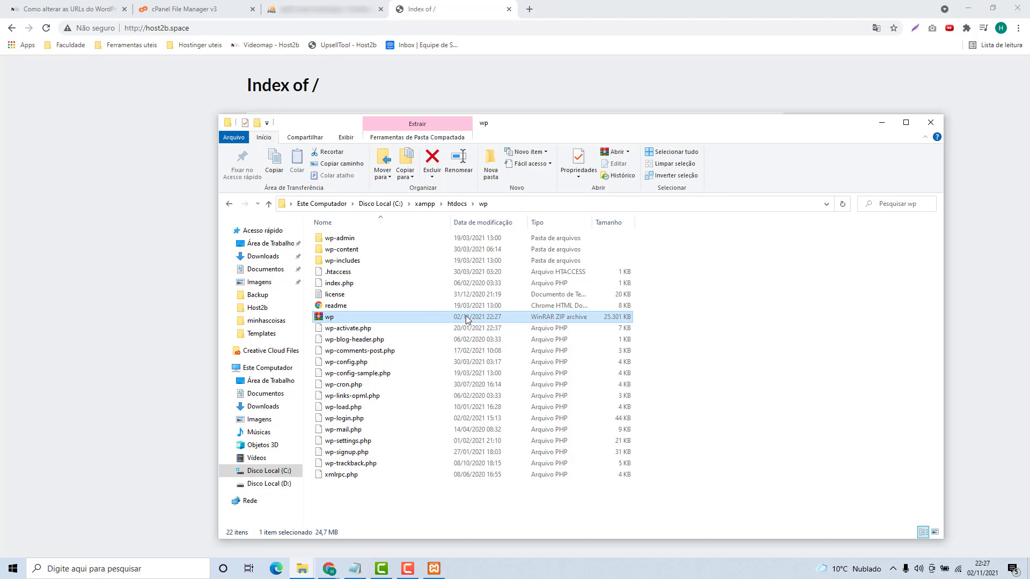
Switch to the cPanel File Manager, upload wp.zip from the local wp folder into public_html and return to that folder.
click(194, 10)
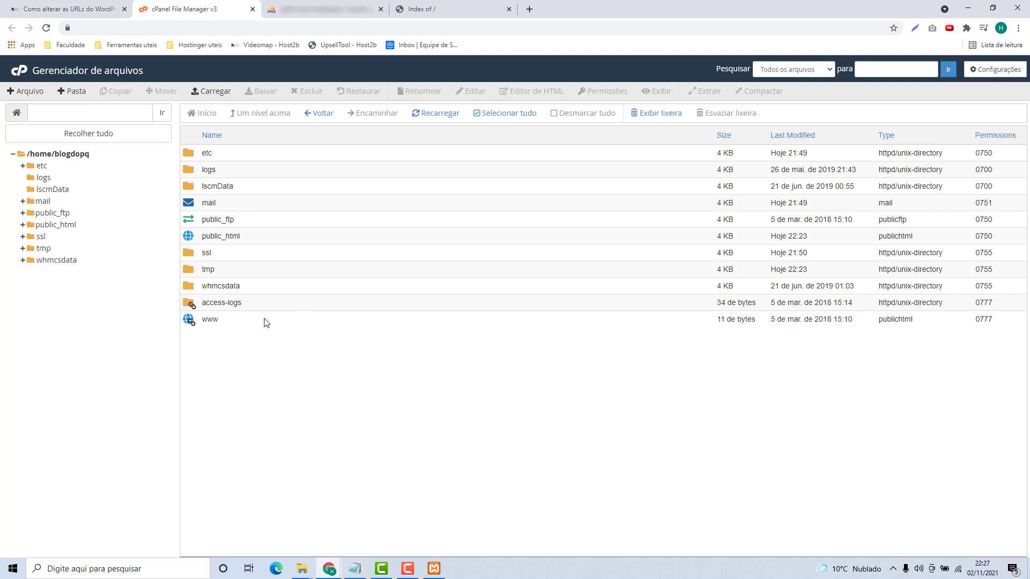
double_click(252, 240)
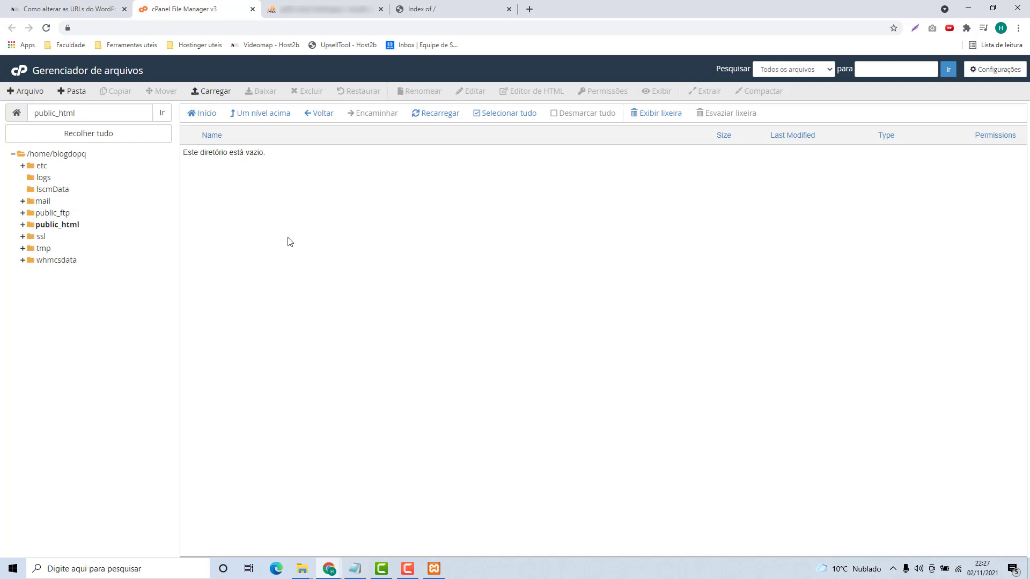
click(213, 94)
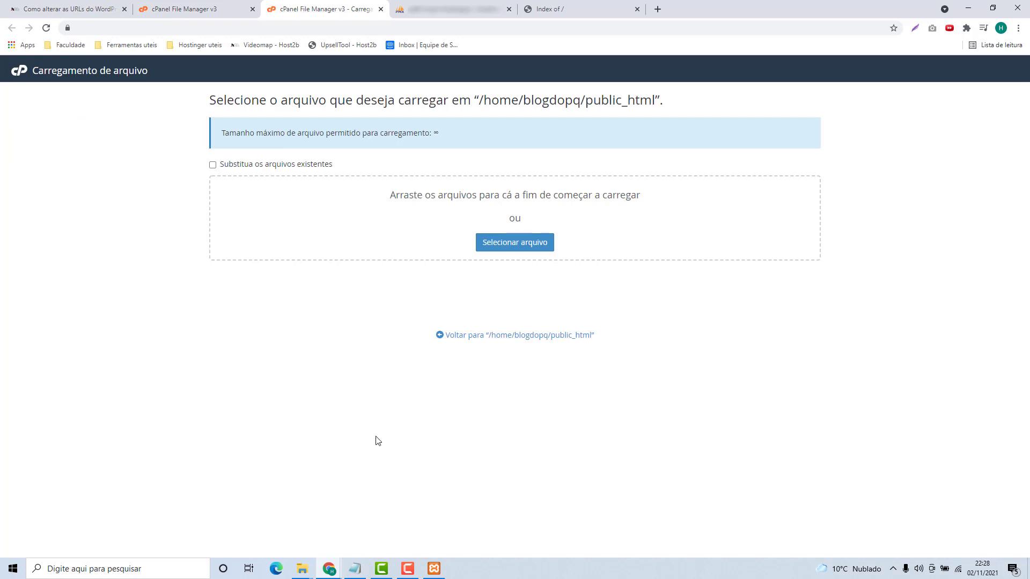
click(303, 564)
click(340, 540)
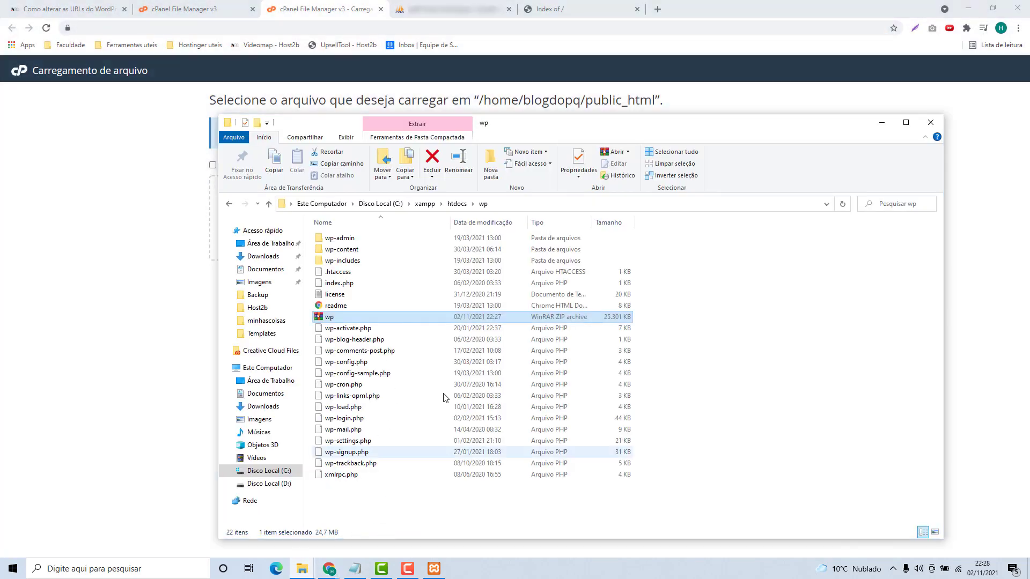
drag(535, 137, 516, 279)
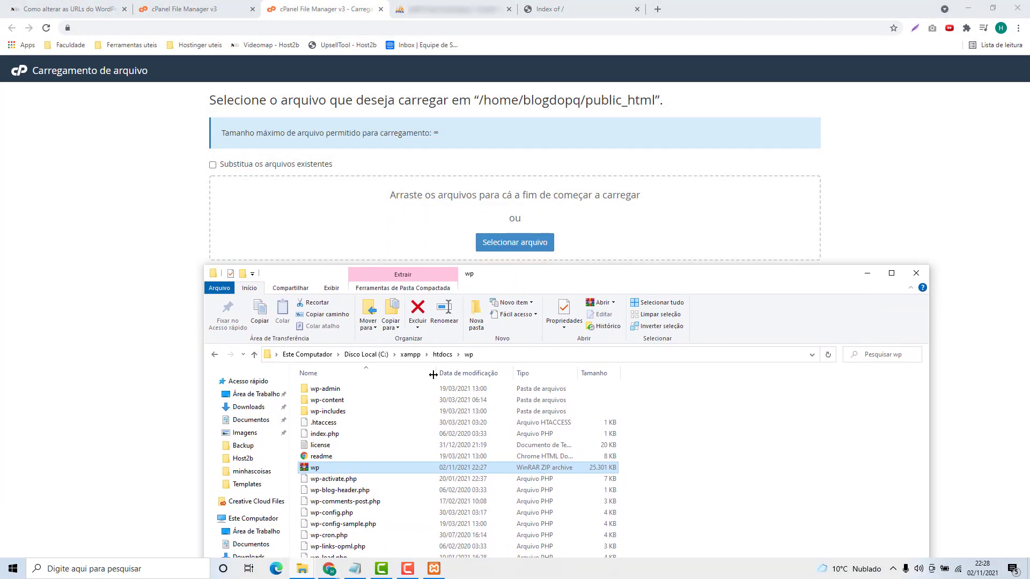
drag(460, 468, 522, 214)
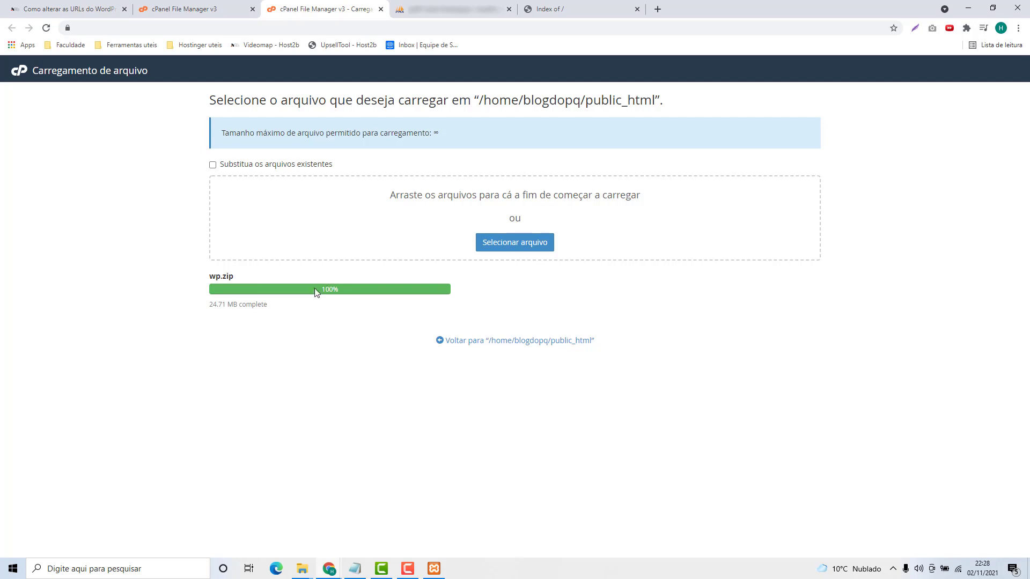
click(461, 343)
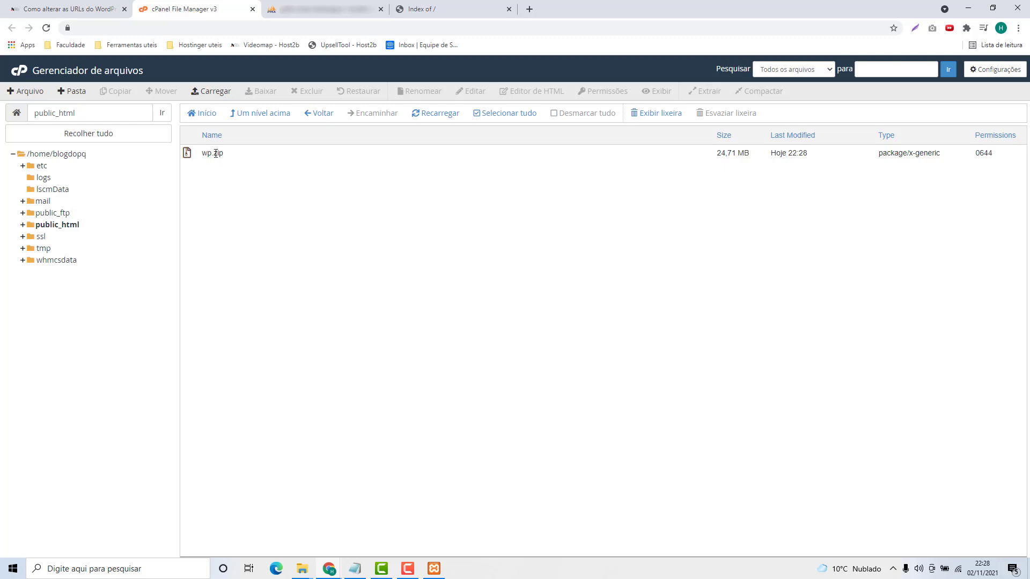
Extract wp.zip into the /public_html directory.
click(234, 158)
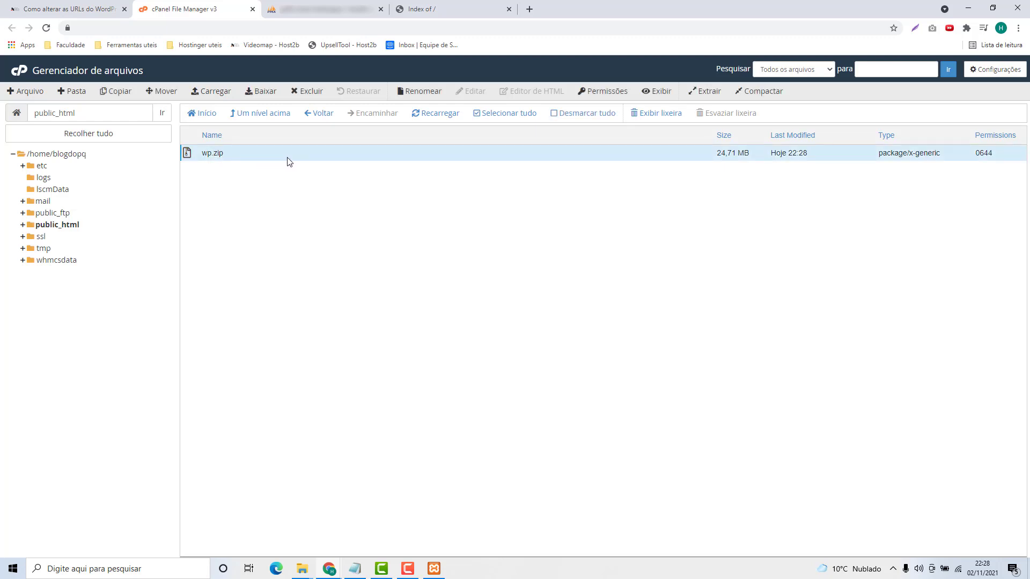
click(703, 94)
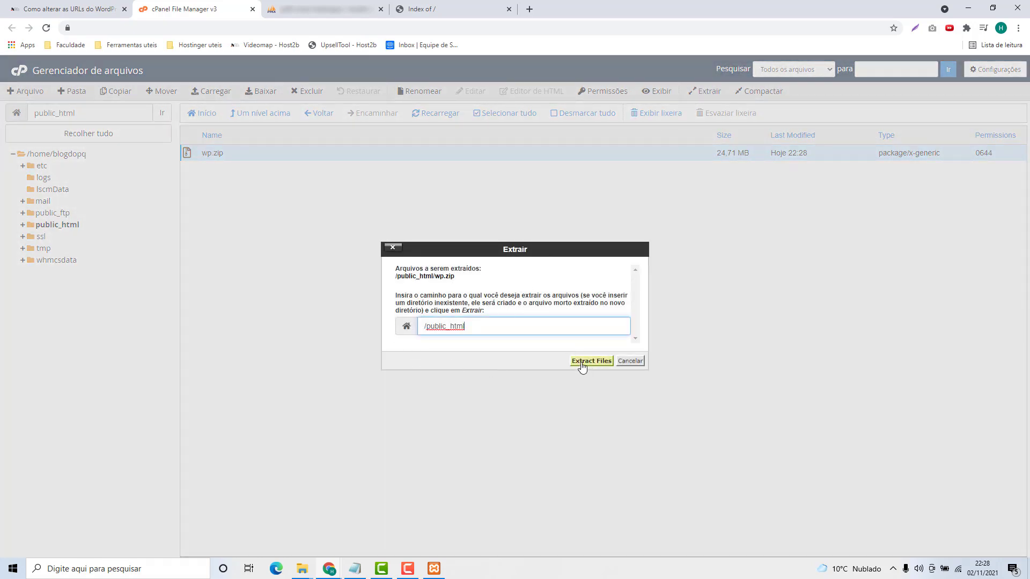
click(590, 362)
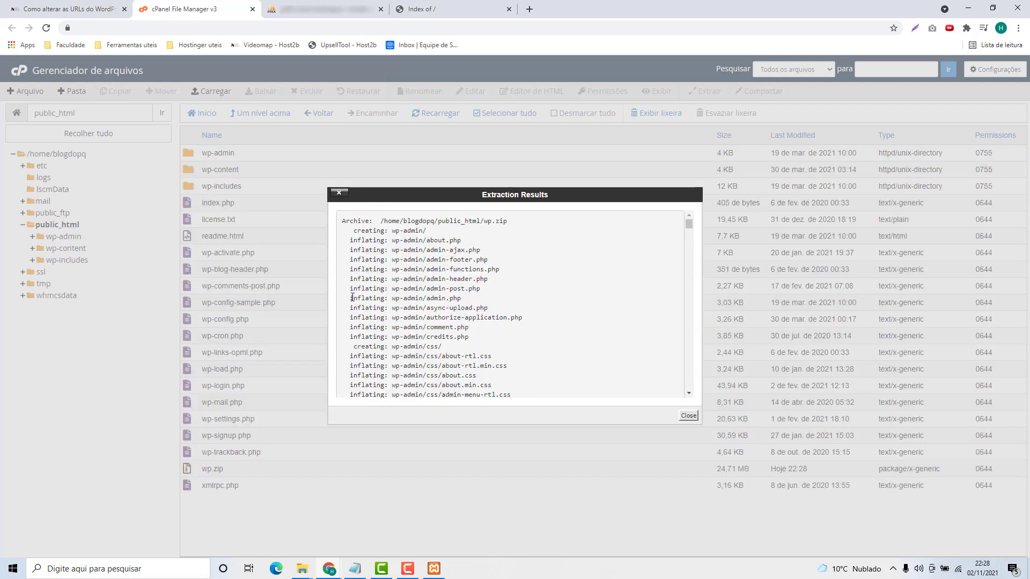
Close the extraction results and permanently delete wp.zip from public_html, bypassing the trash.
click(689, 416)
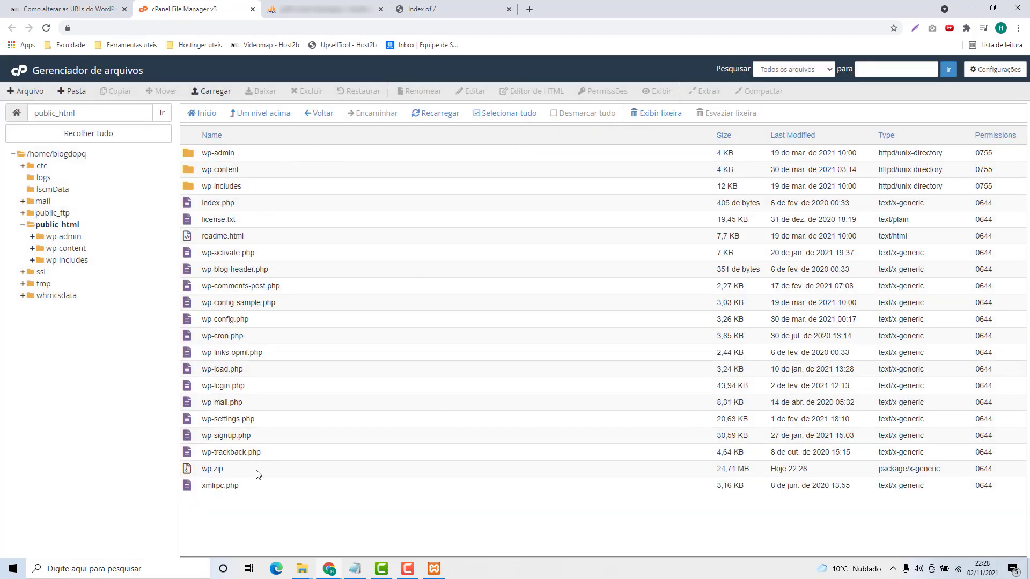
click(243, 476)
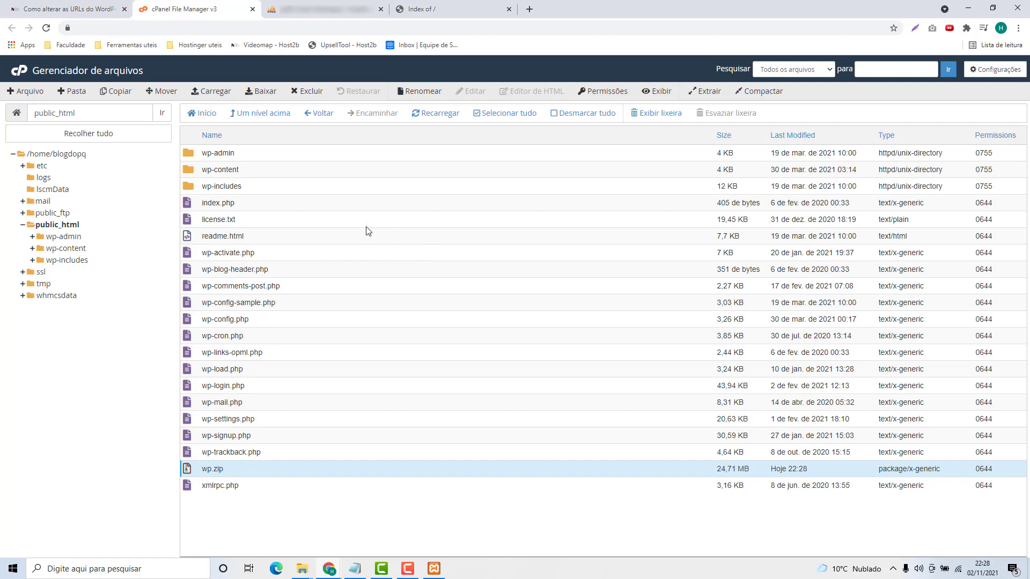
click(306, 92)
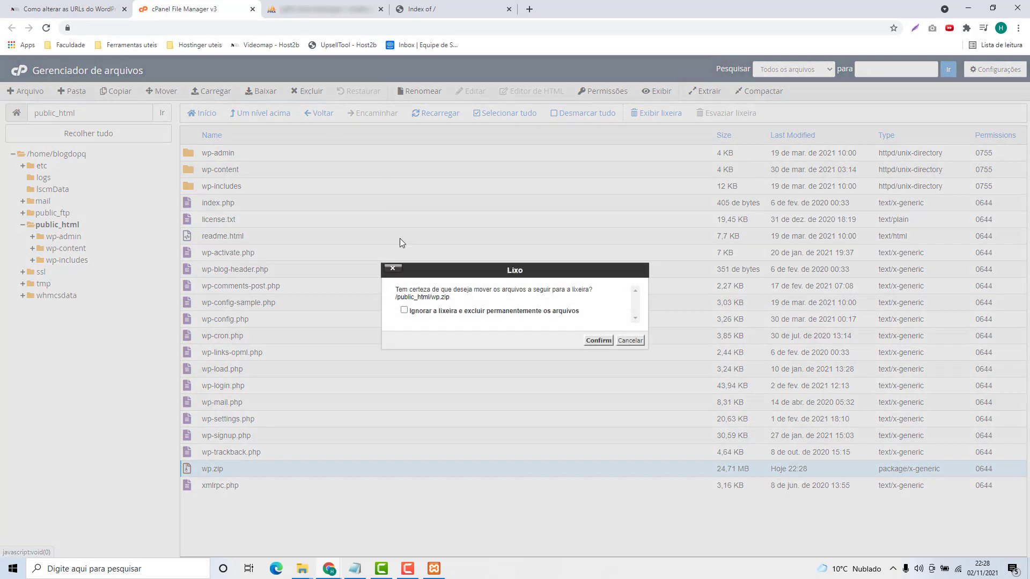
click(404, 312)
click(597, 340)
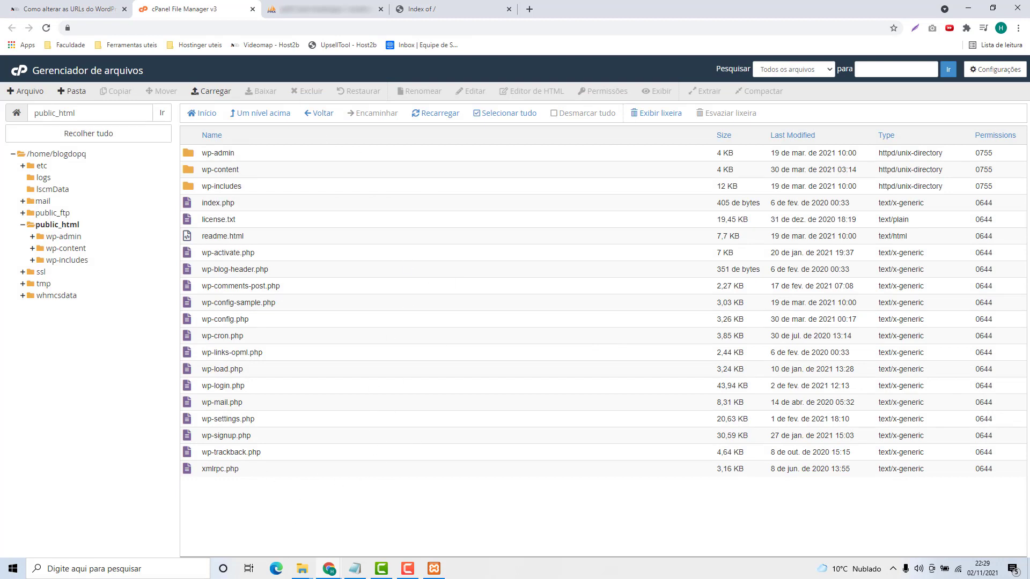
Reload host2b.space to check how the site responds, and return to the File Manager.
click(422, 9)
key(F5)
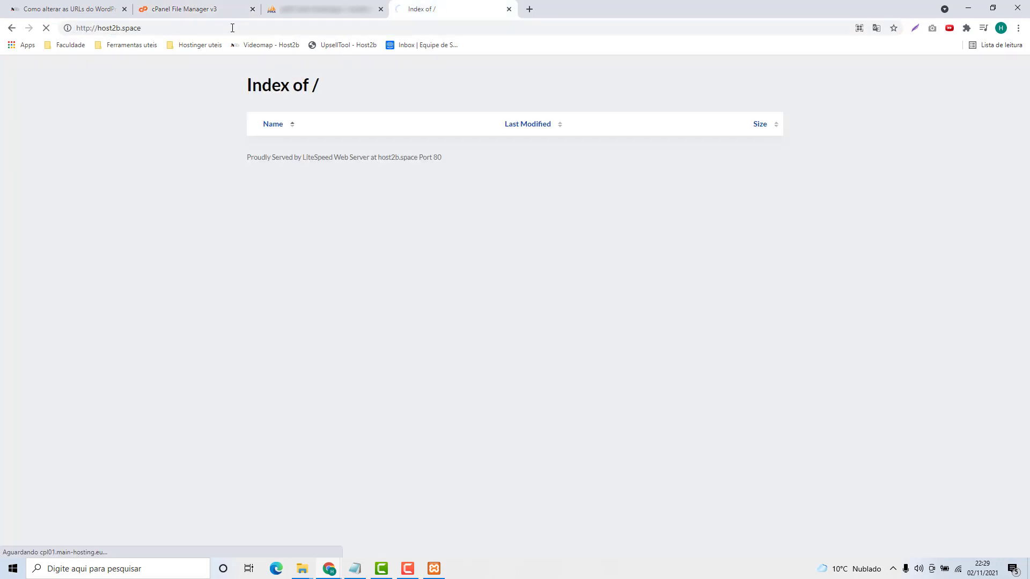
drag(328, 118, 684, 117)
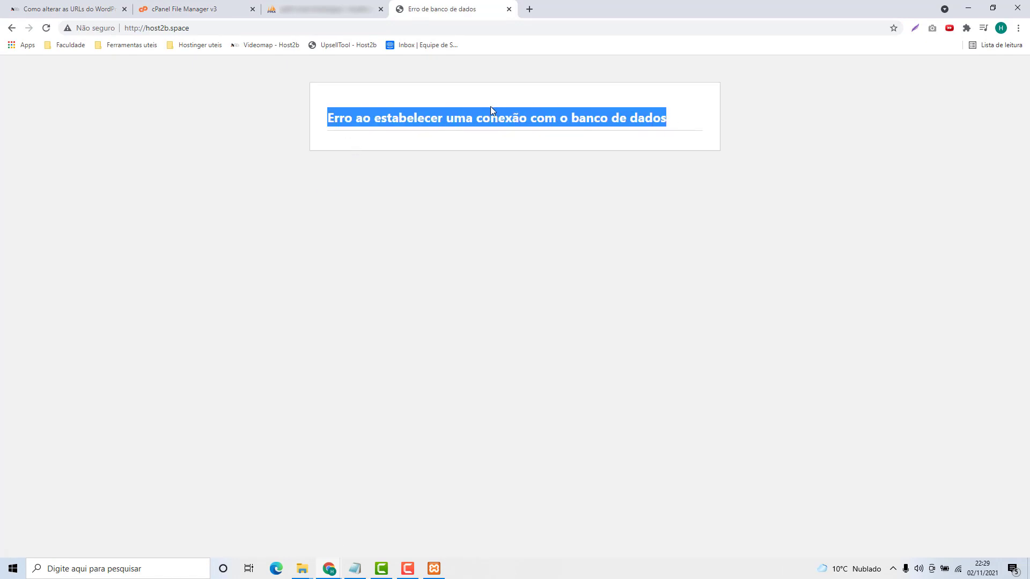
click(212, 8)
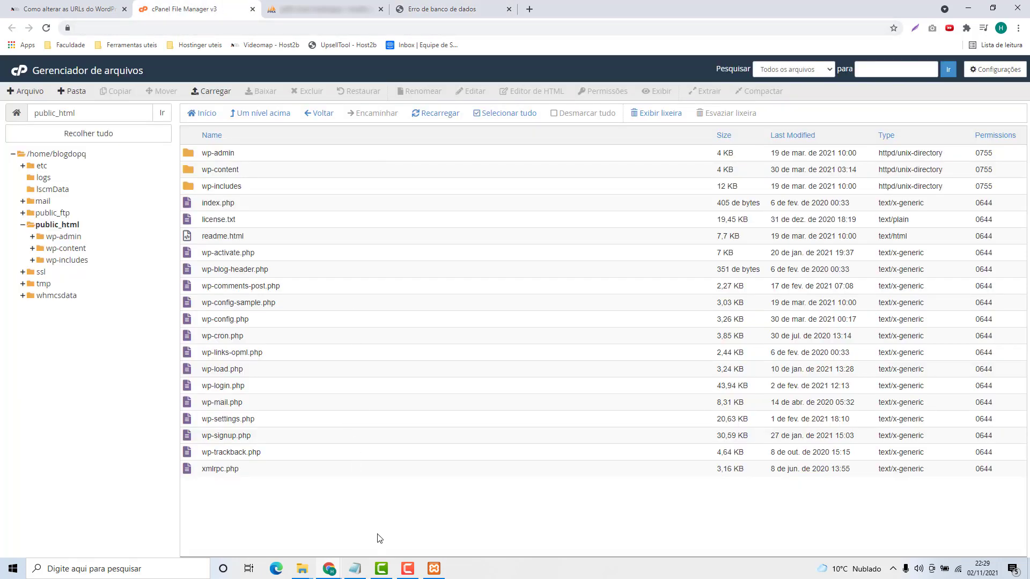
Check the hosting database blogdopq_wp, launch the local phpMyAdmin from XAMPP's MySQL module and open the wordpress database.
click(319, 18)
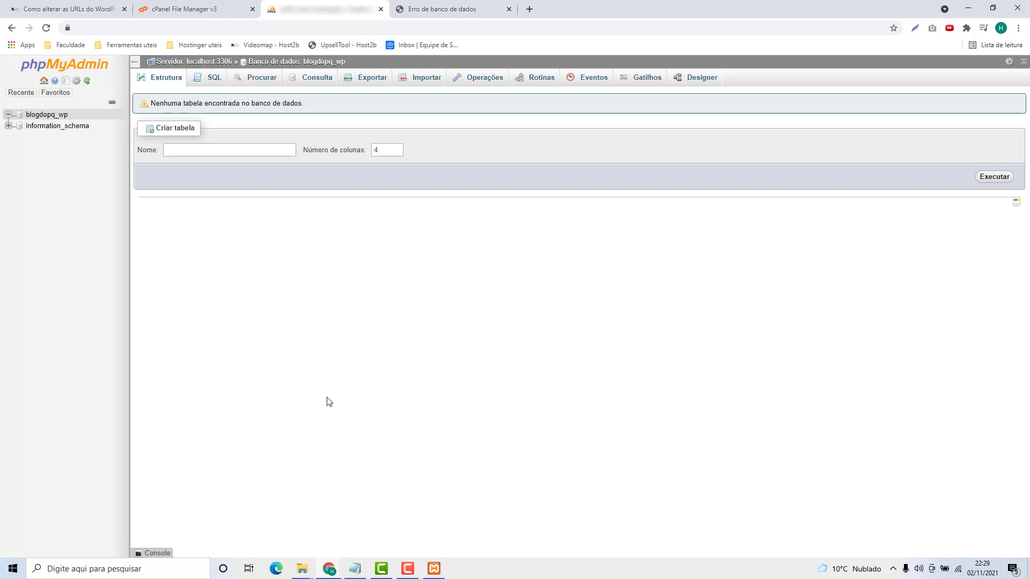
click(434, 568)
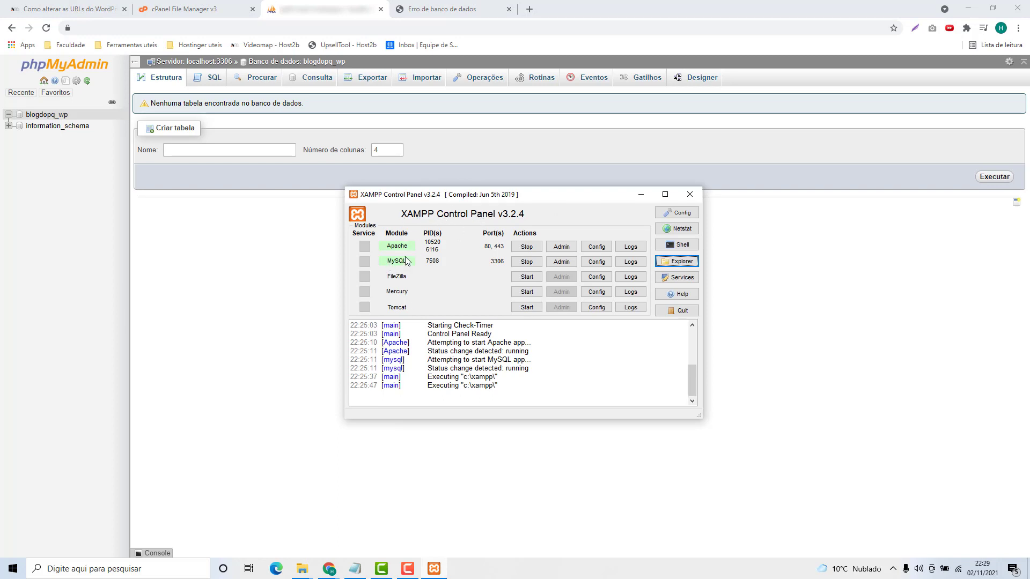
click(562, 264)
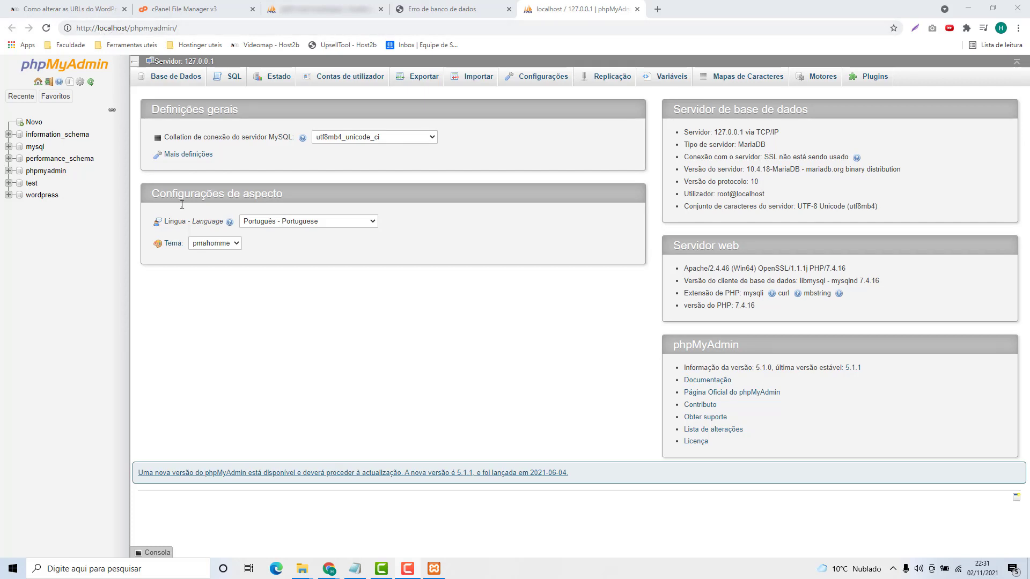
click(44, 197)
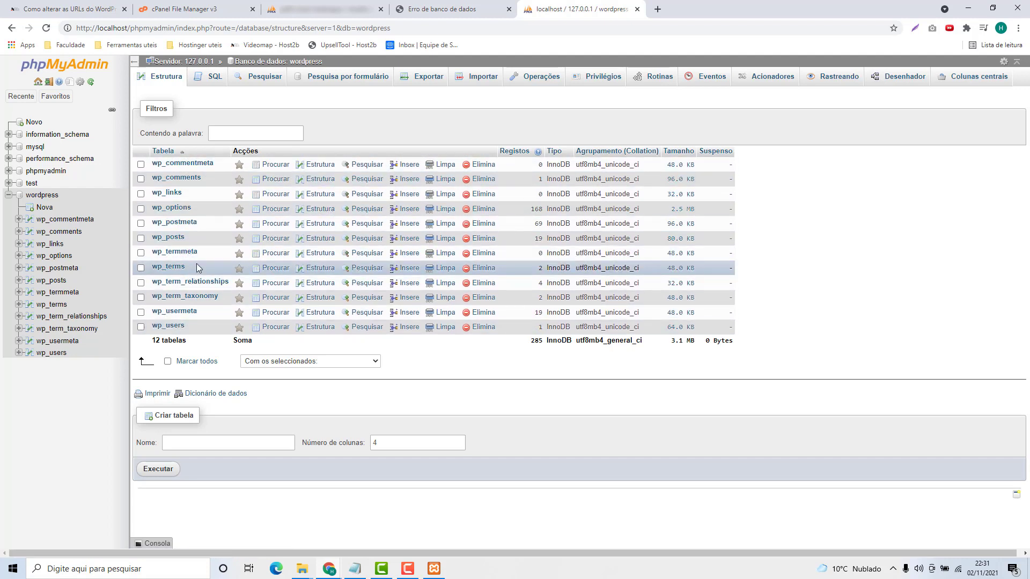
Compare with the hosting database, and export the local wordpress database using the quick method in SQL format.
click(322, 9)
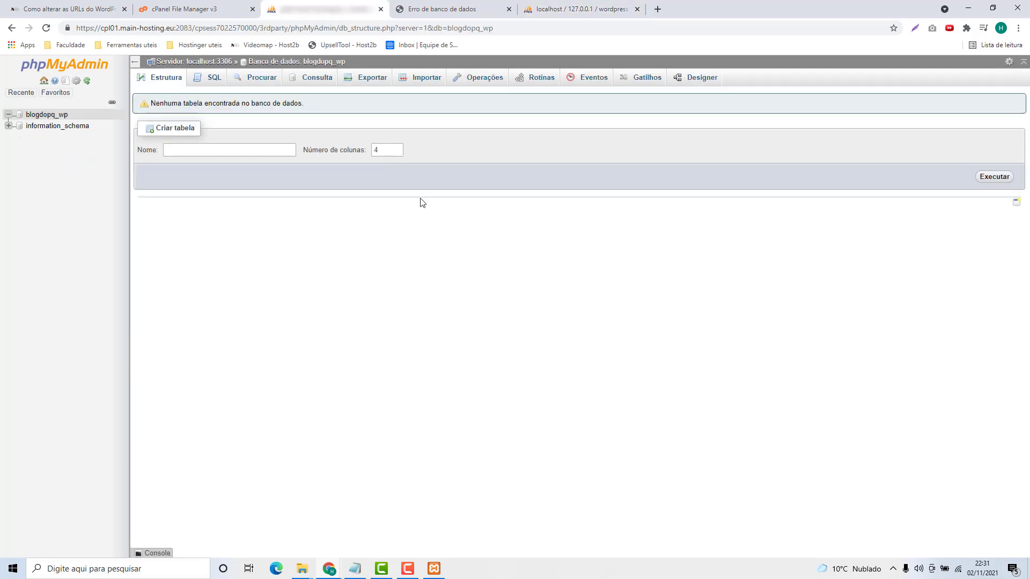
click(599, 15)
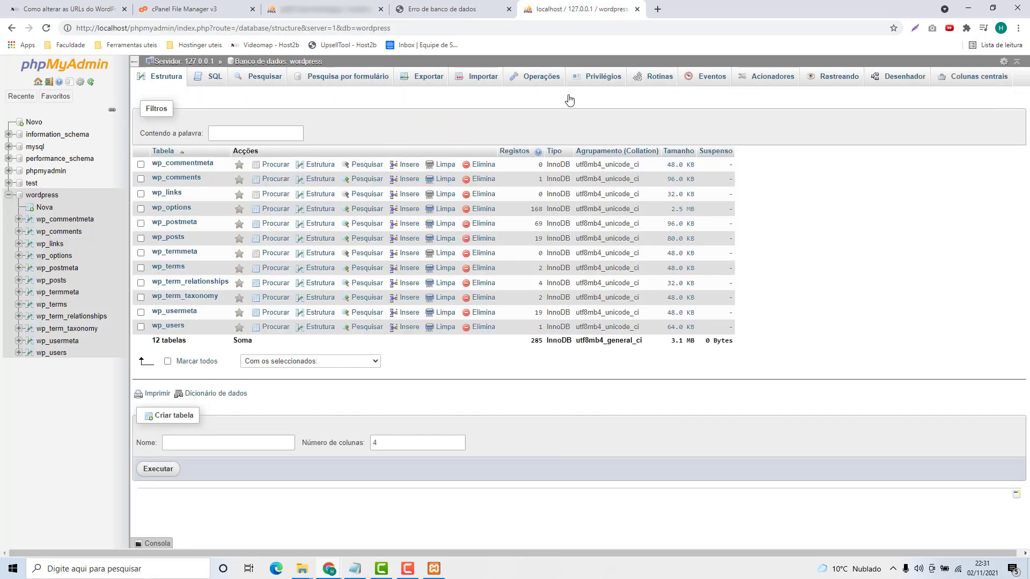
click(428, 81)
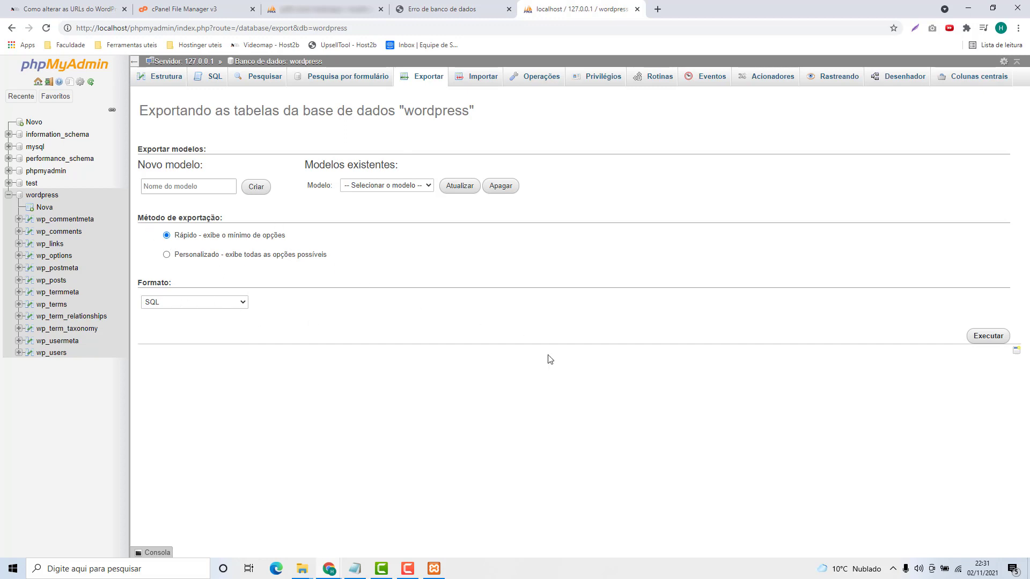
click(981, 336)
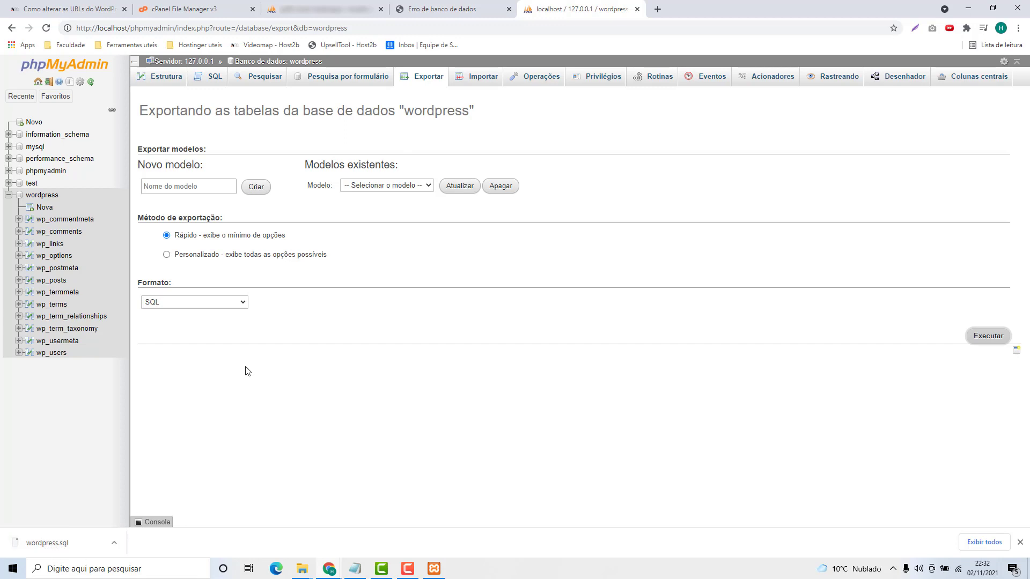
Import wordpress.sql from Downloads into the hosting database blogdopq_wp.
click(321, 9)
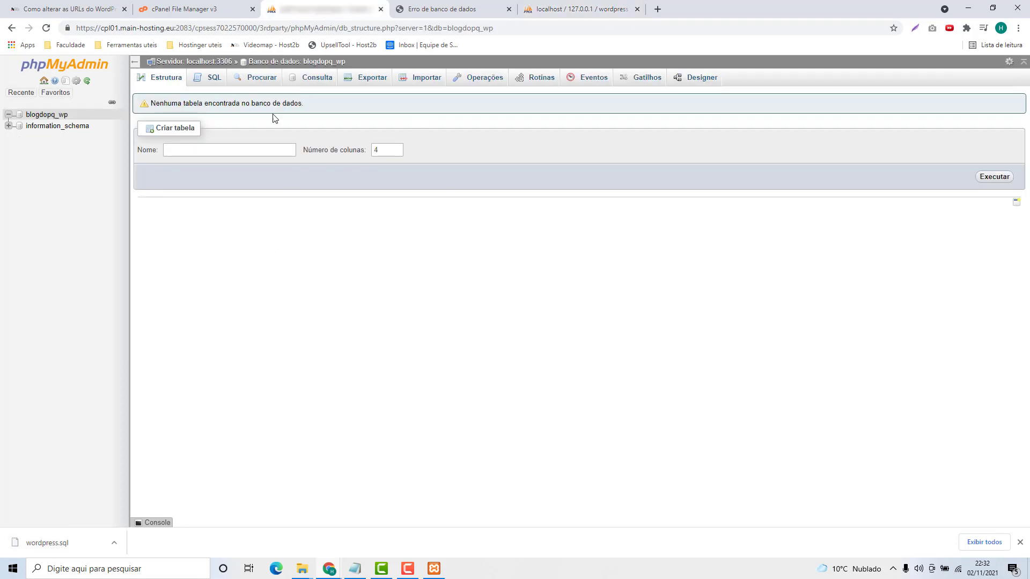
click(420, 82)
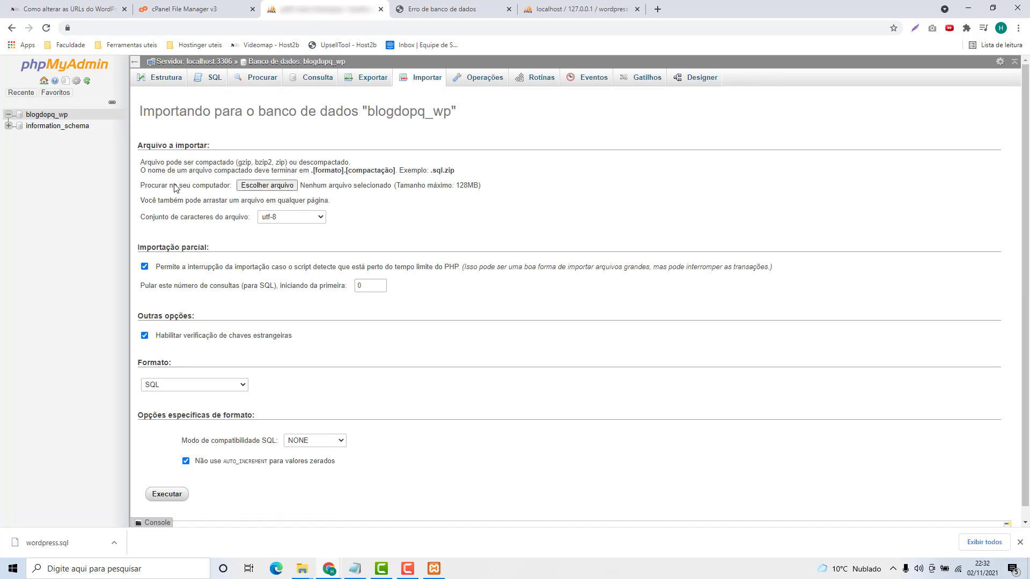
click(267, 186)
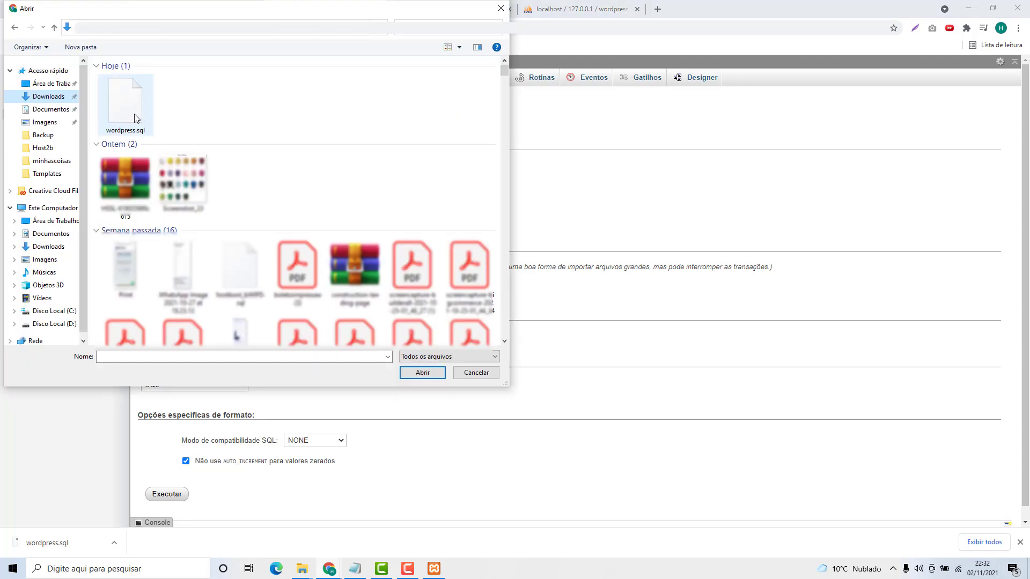
double_click(131, 108)
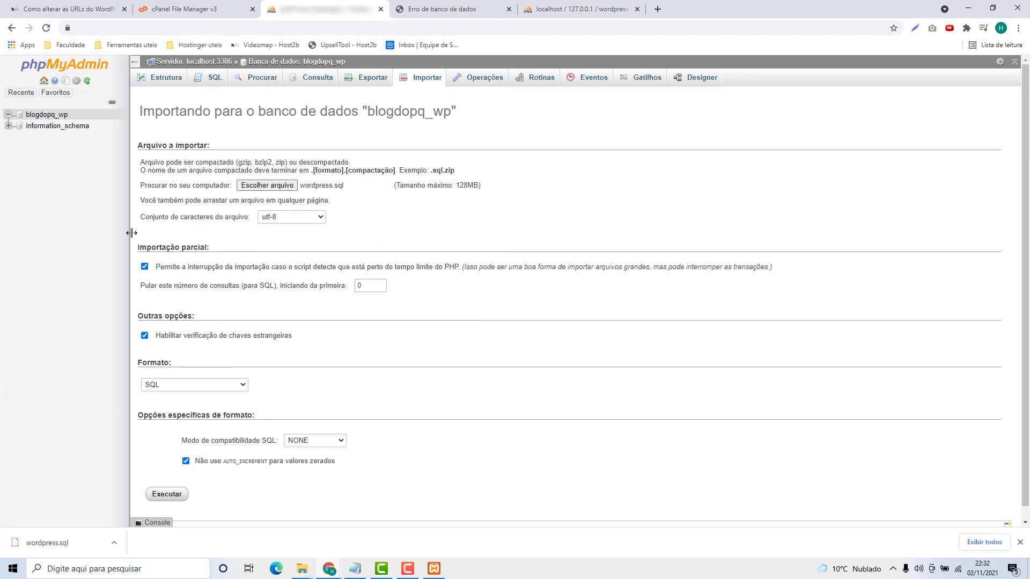
scroll(206, 483, down, 1)
click(167, 482)
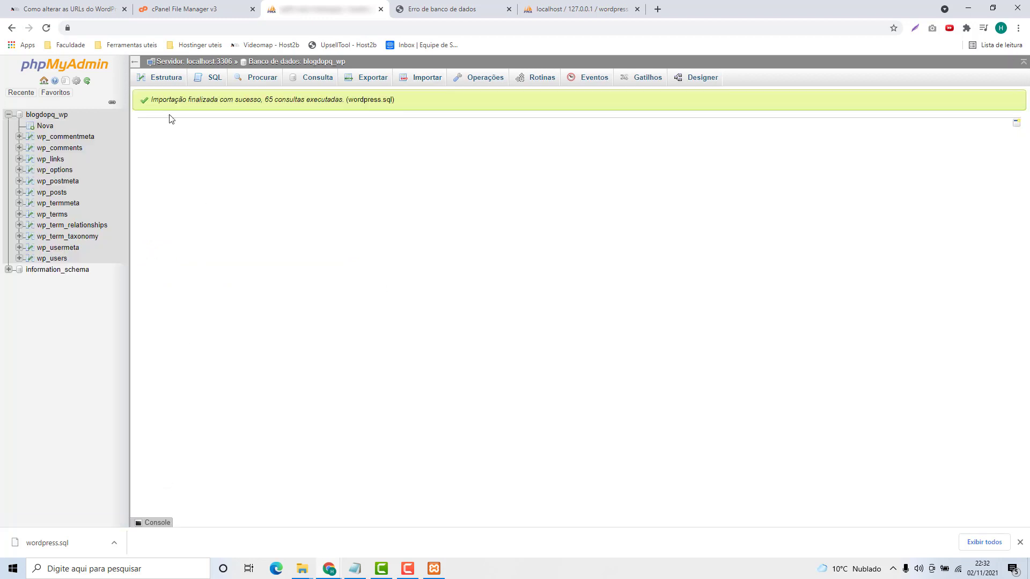
View the tables of blogdopq_wp, dismiss the downloads bar and browse the wp_options table.
click(52, 114)
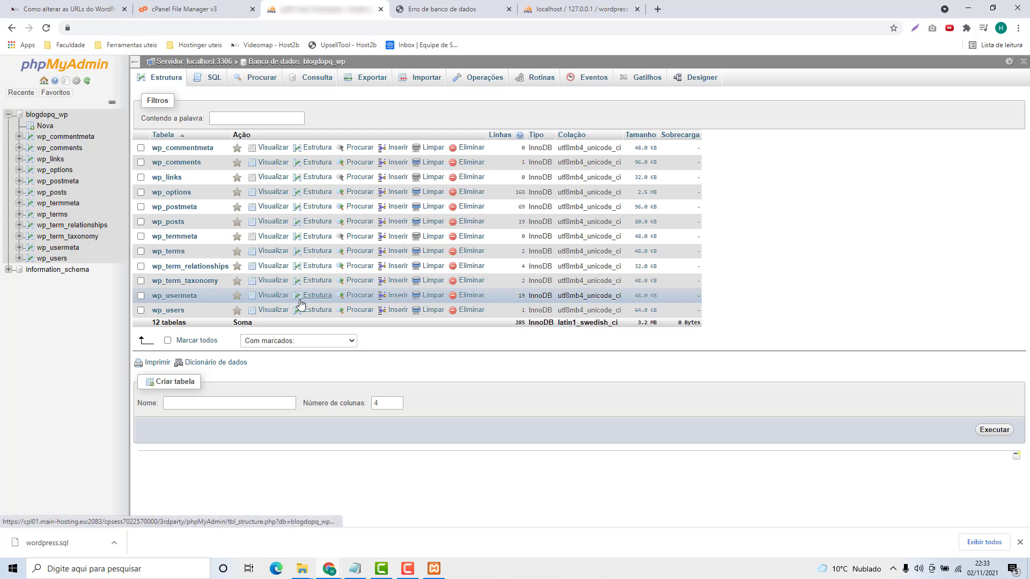
click(1020, 542)
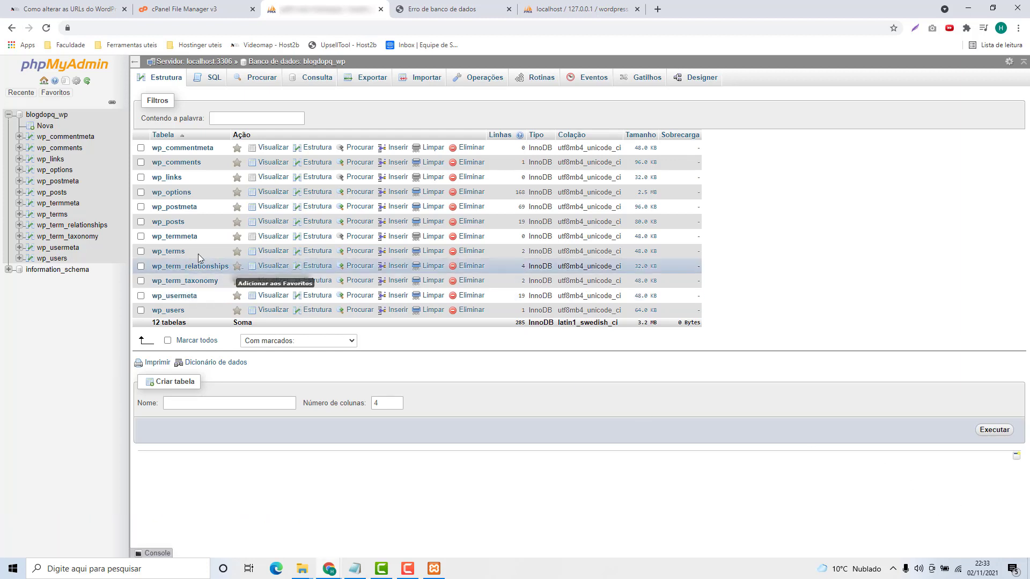
click(164, 198)
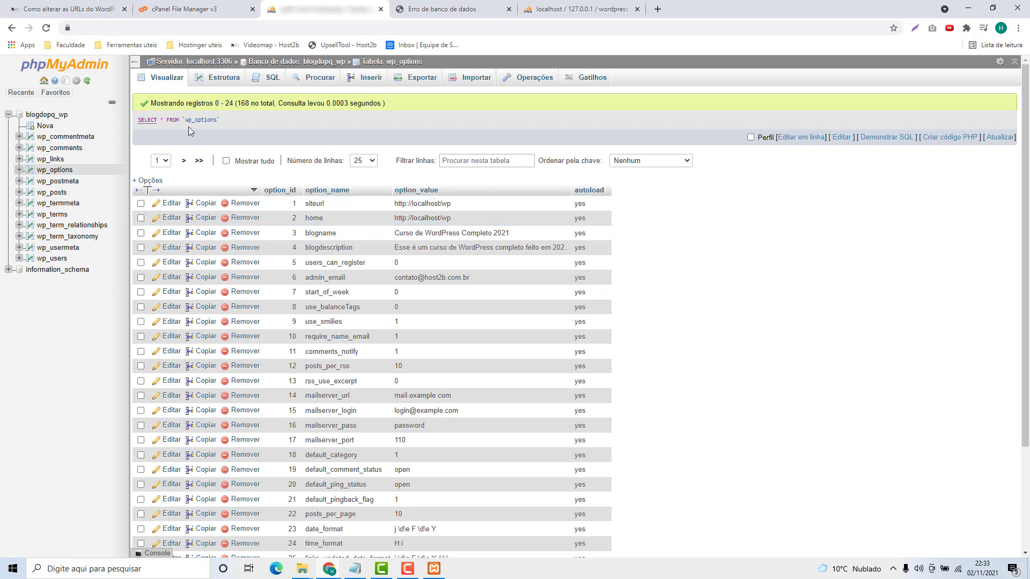
Copy the two UPDATE wp_posts SQL statements from the host2b article "Como alterar as URLs do WordPress".
click(64, 10)
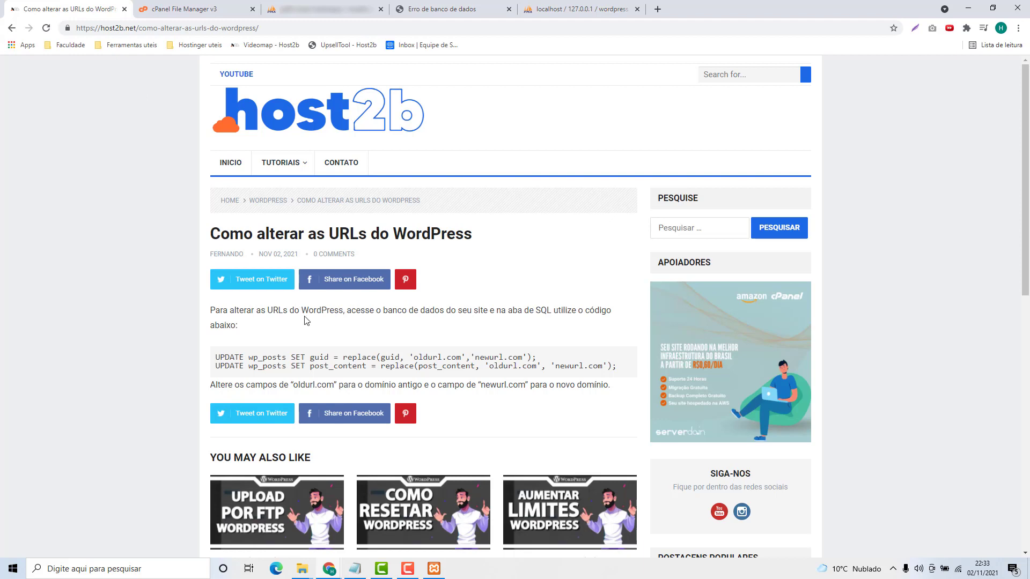
scroll(306, 319, down, 1)
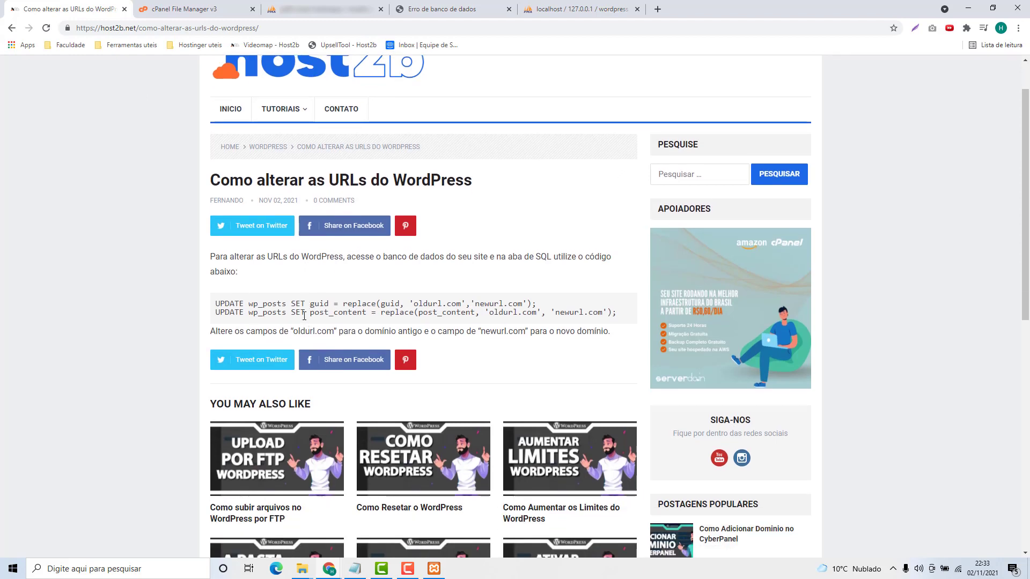
drag(217, 302, 241, 303)
click(221, 301)
drag(216, 303, 624, 316)
key(ctrl+c)
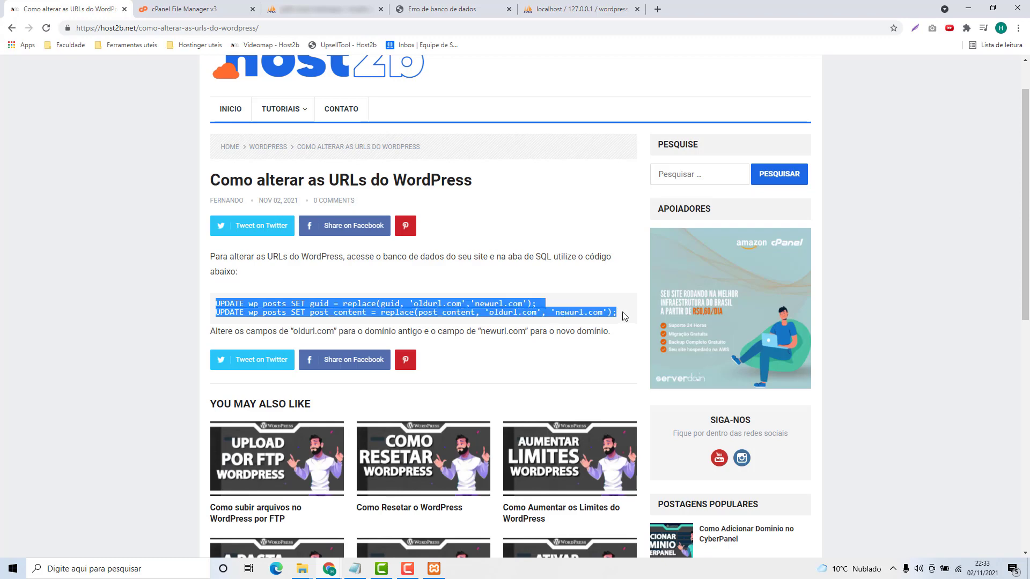
Open the SQL editor for wp_options in a separate browser tab and replace the default query with the copied UPDATE statements.
click(330, 12)
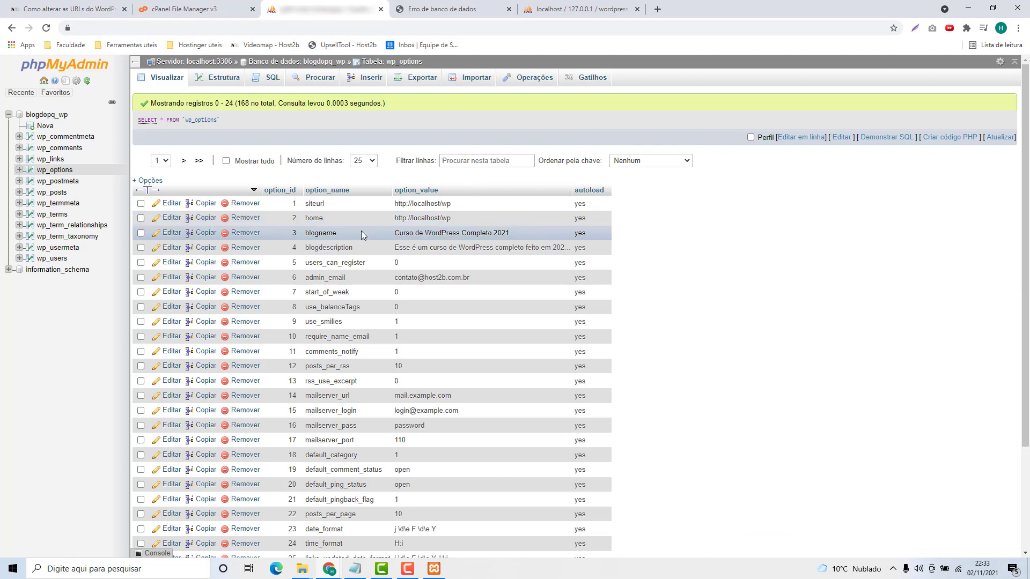
middle_click(273, 86)
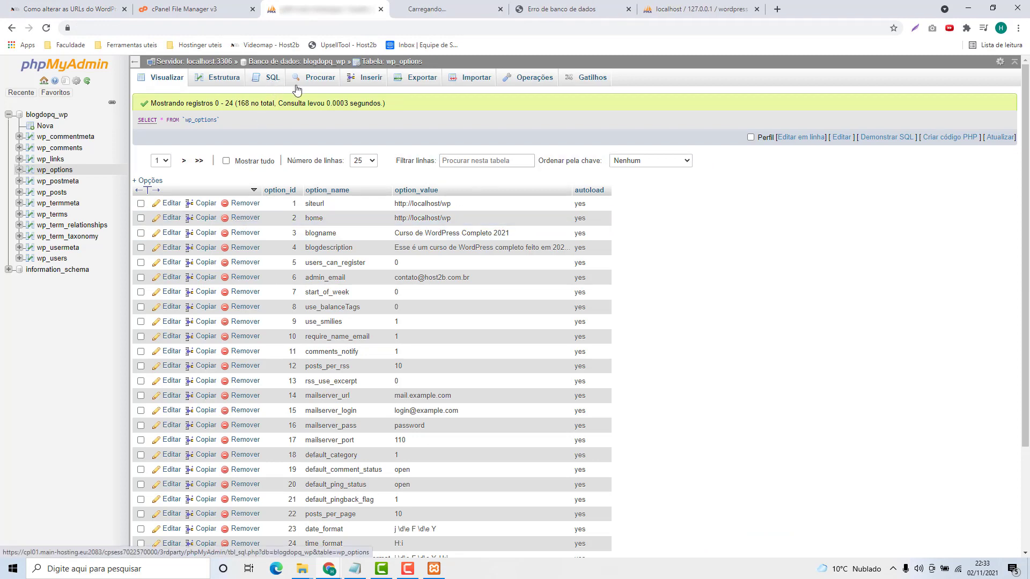
click(453, 10)
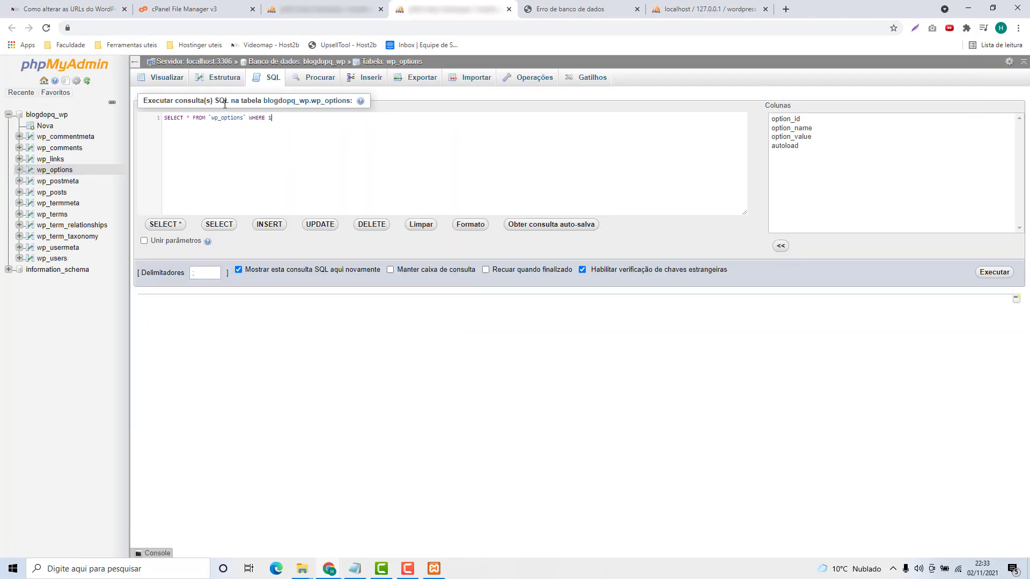
drag(284, 119, 162, 119)
key(BackSpace)
key(ctrl+v)
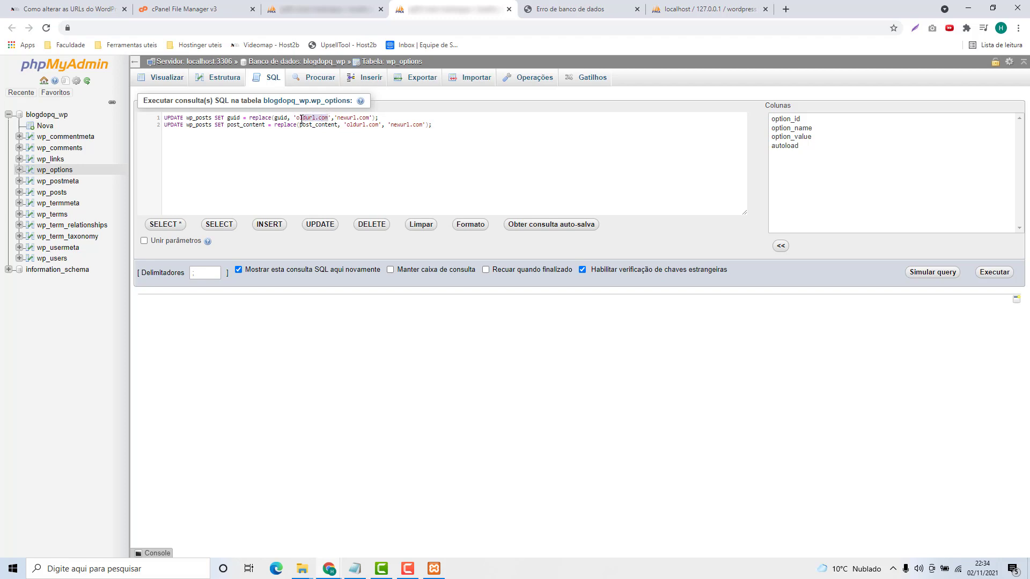
Check the siteurl value in wp_options and replace oldurl.com with localhost/wp in both UPDATE wp_posts statements.
click(319, 8)
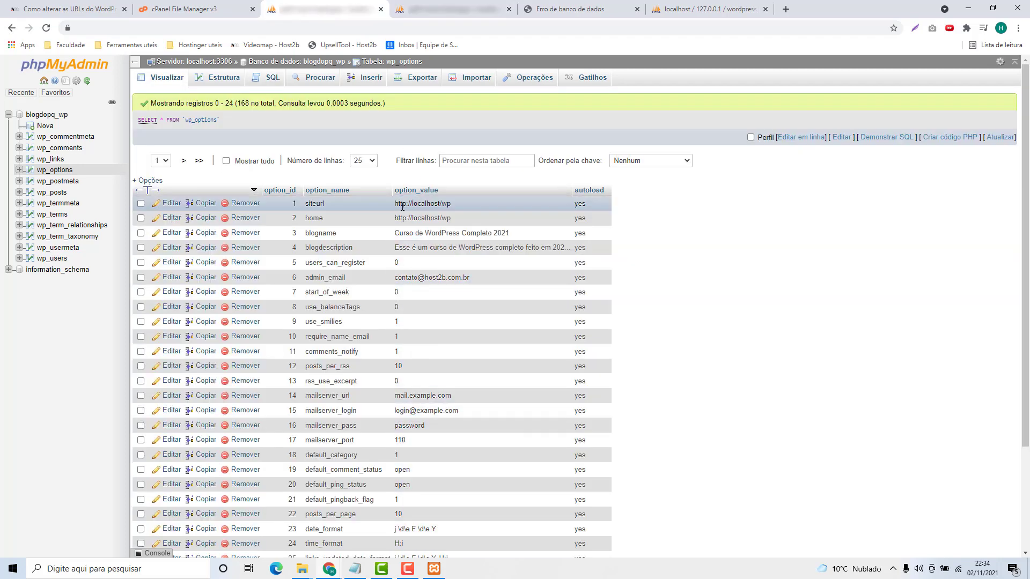
click(429, 9)
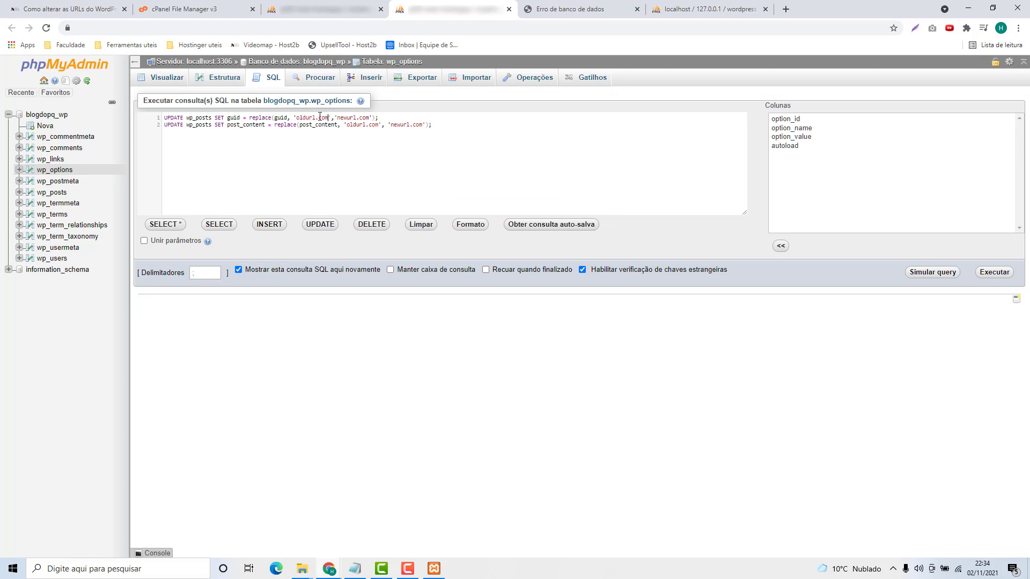
drag(328, 117, 297, 118)
click(312, 10)
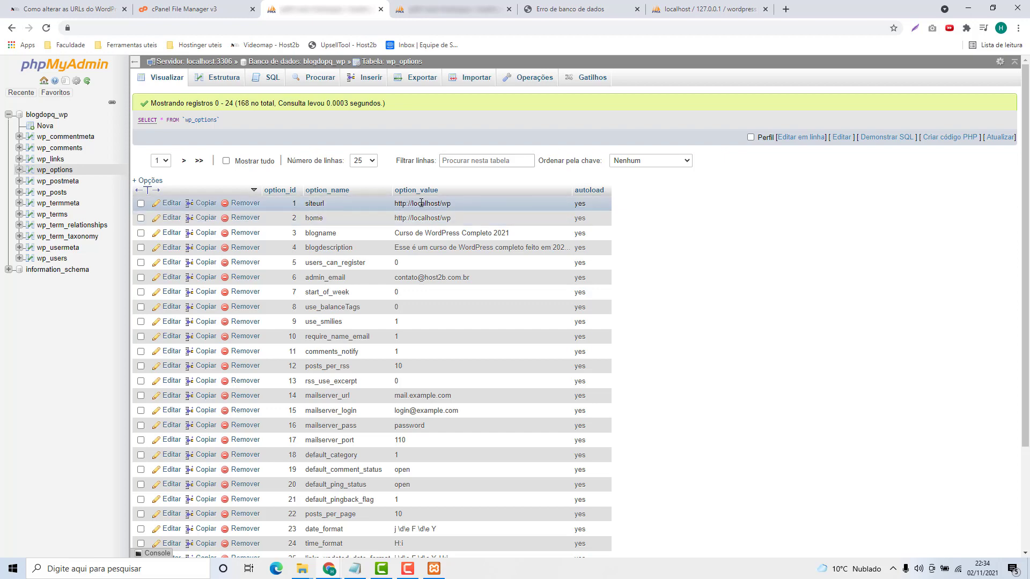
click(434, 9)
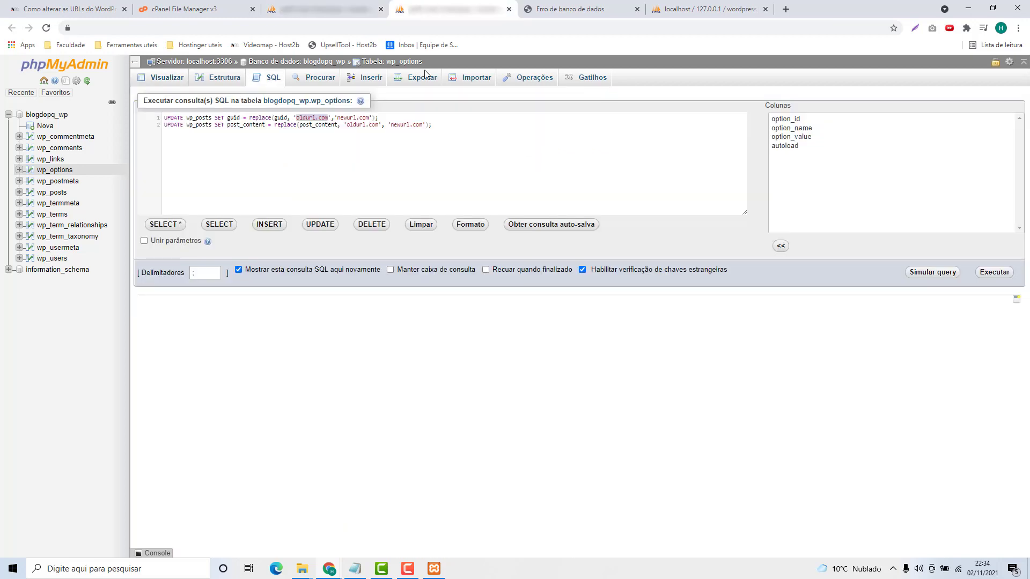
text(localhost/wp)
drag(347, 125, 379, 125)
text(loca)
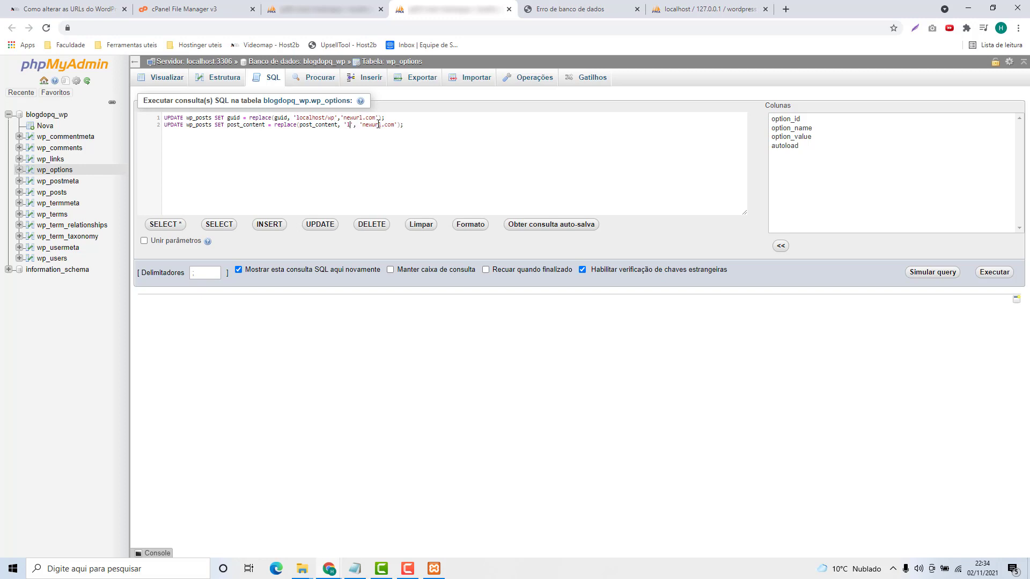